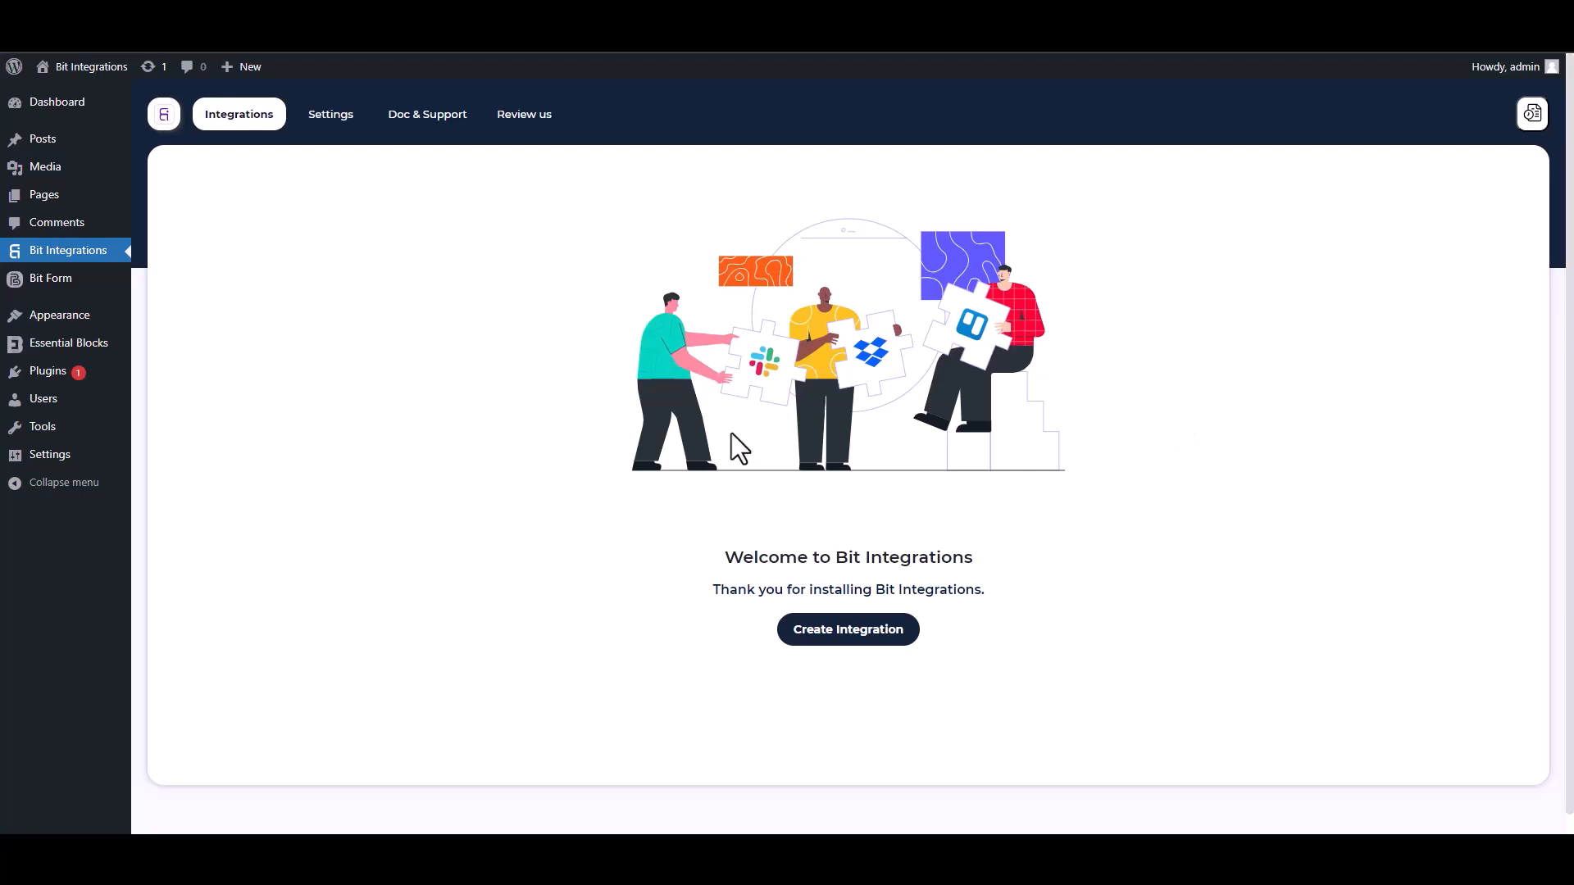
Step: Create a new integration with Essential Blocks, found by searching 'es', as its trigger
left_click(859, 635)
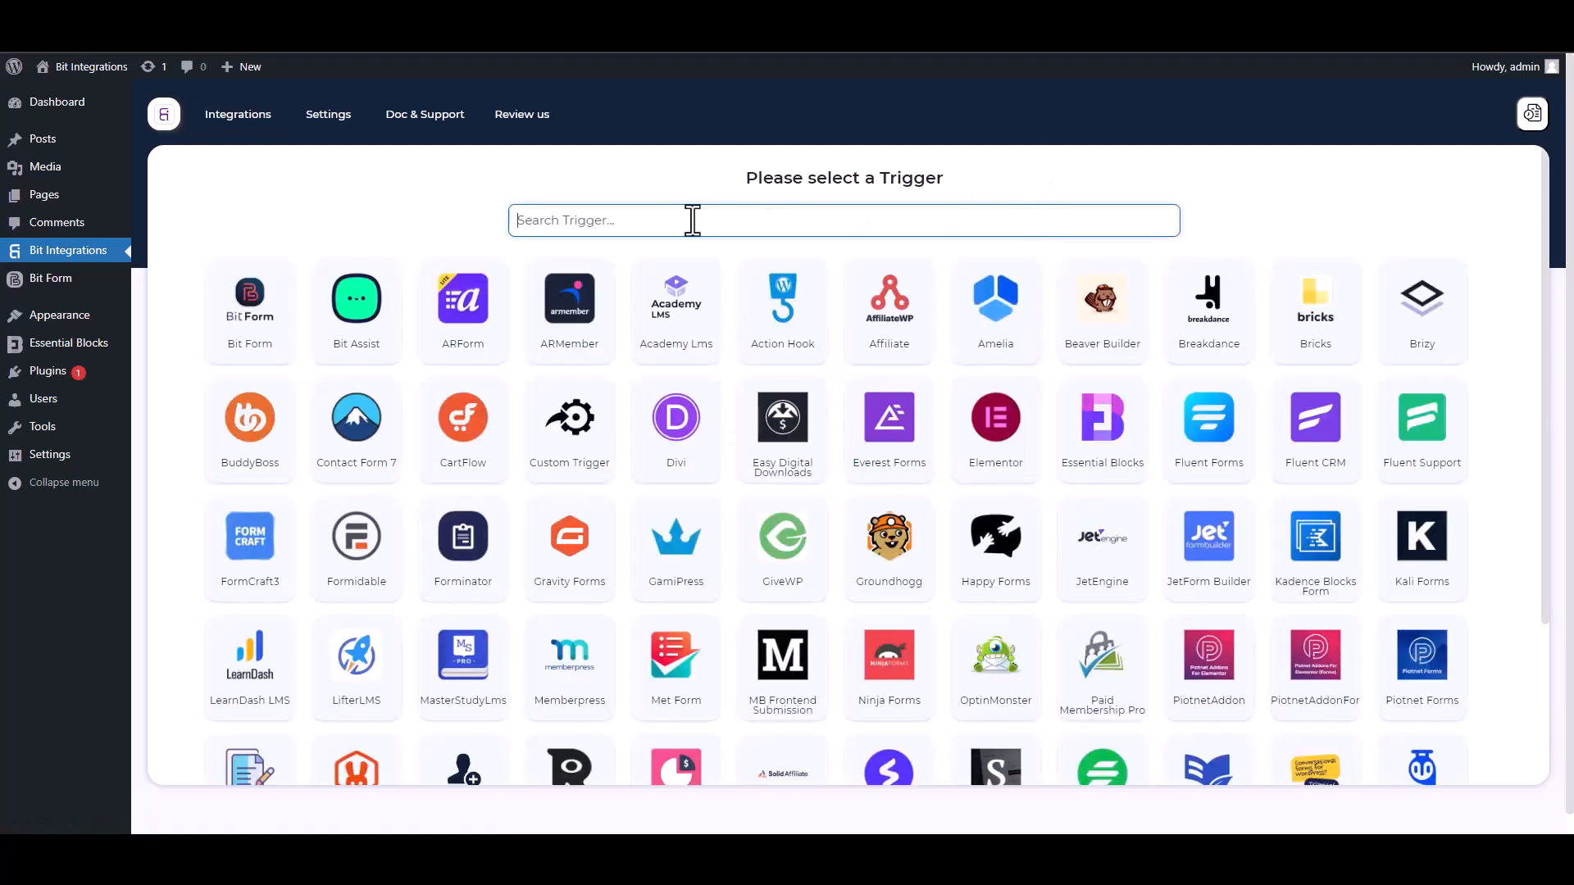
type("es")
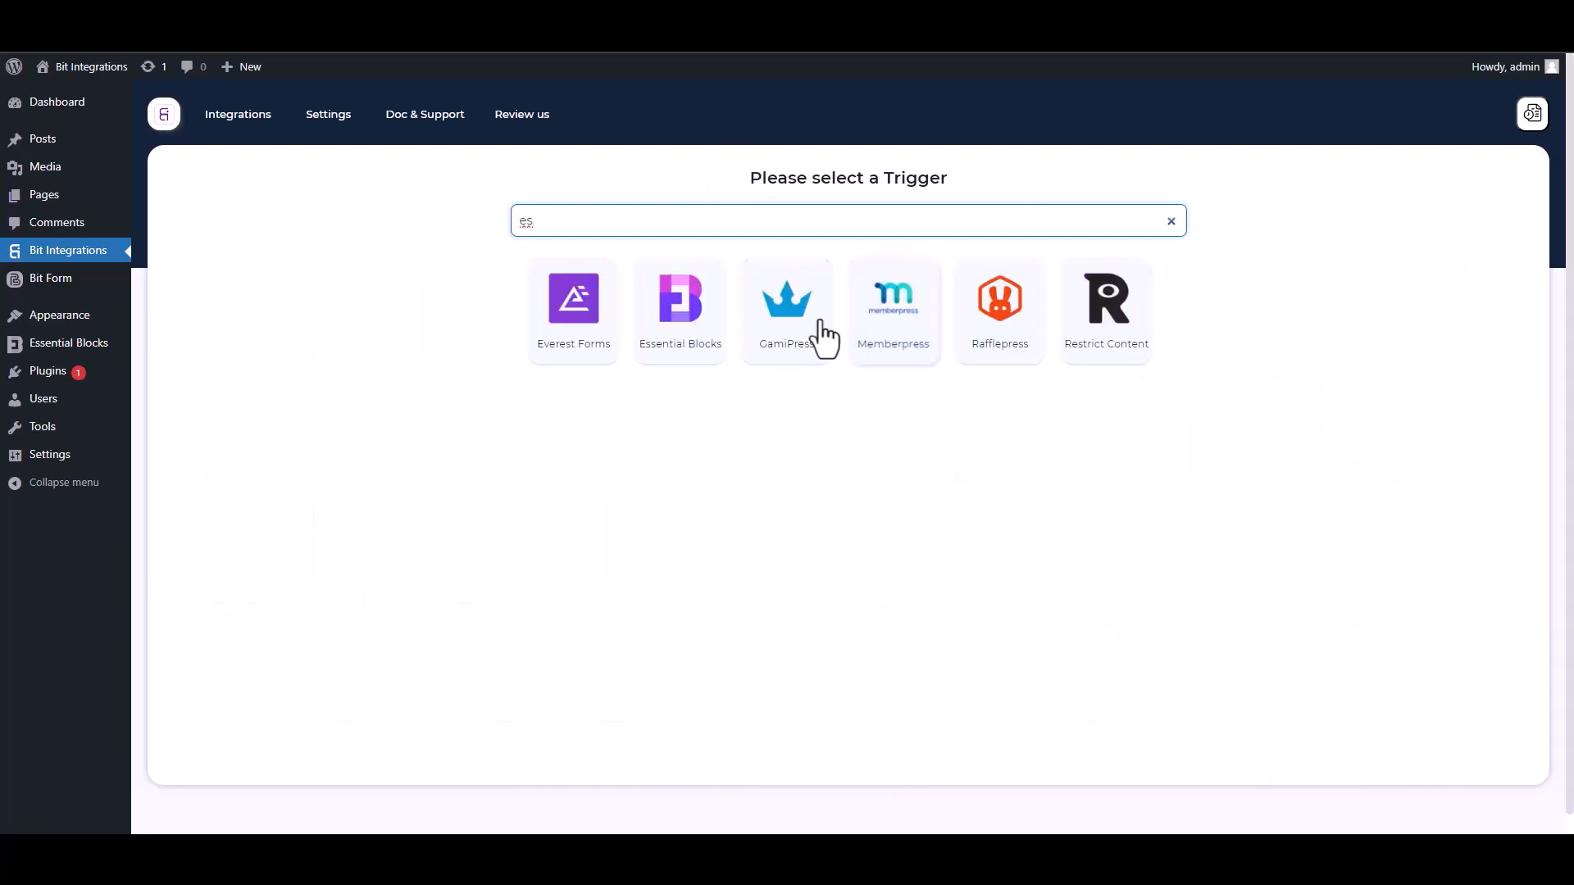
left_click(680, 324)
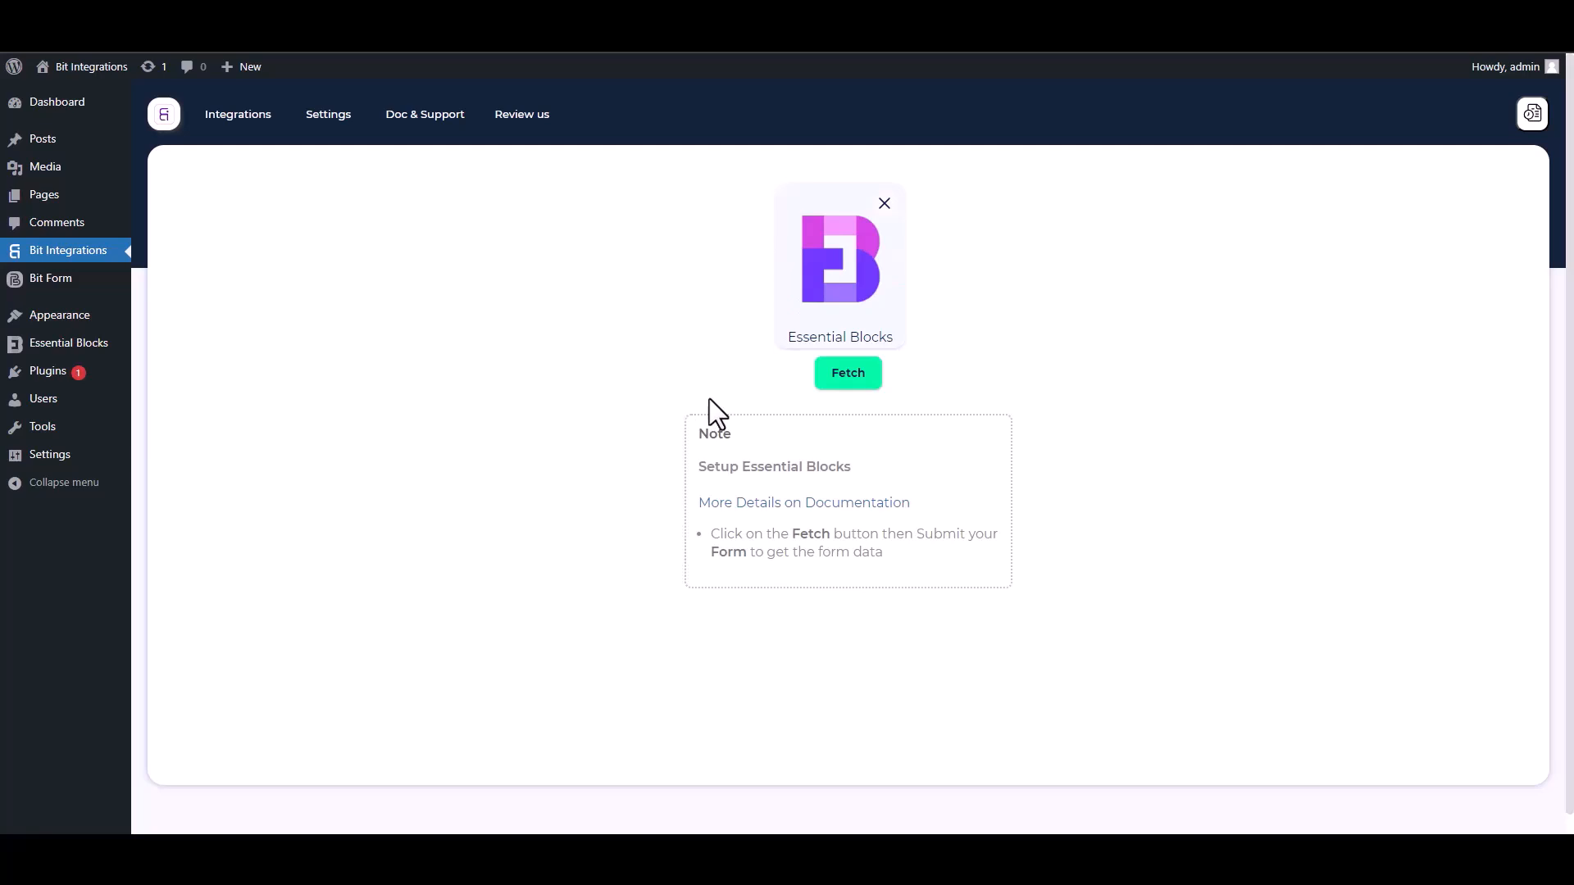
Step: Fetch a sample by submitting the front-end form with names test / test2, a test e-mail and phone
left_click(844, 384)
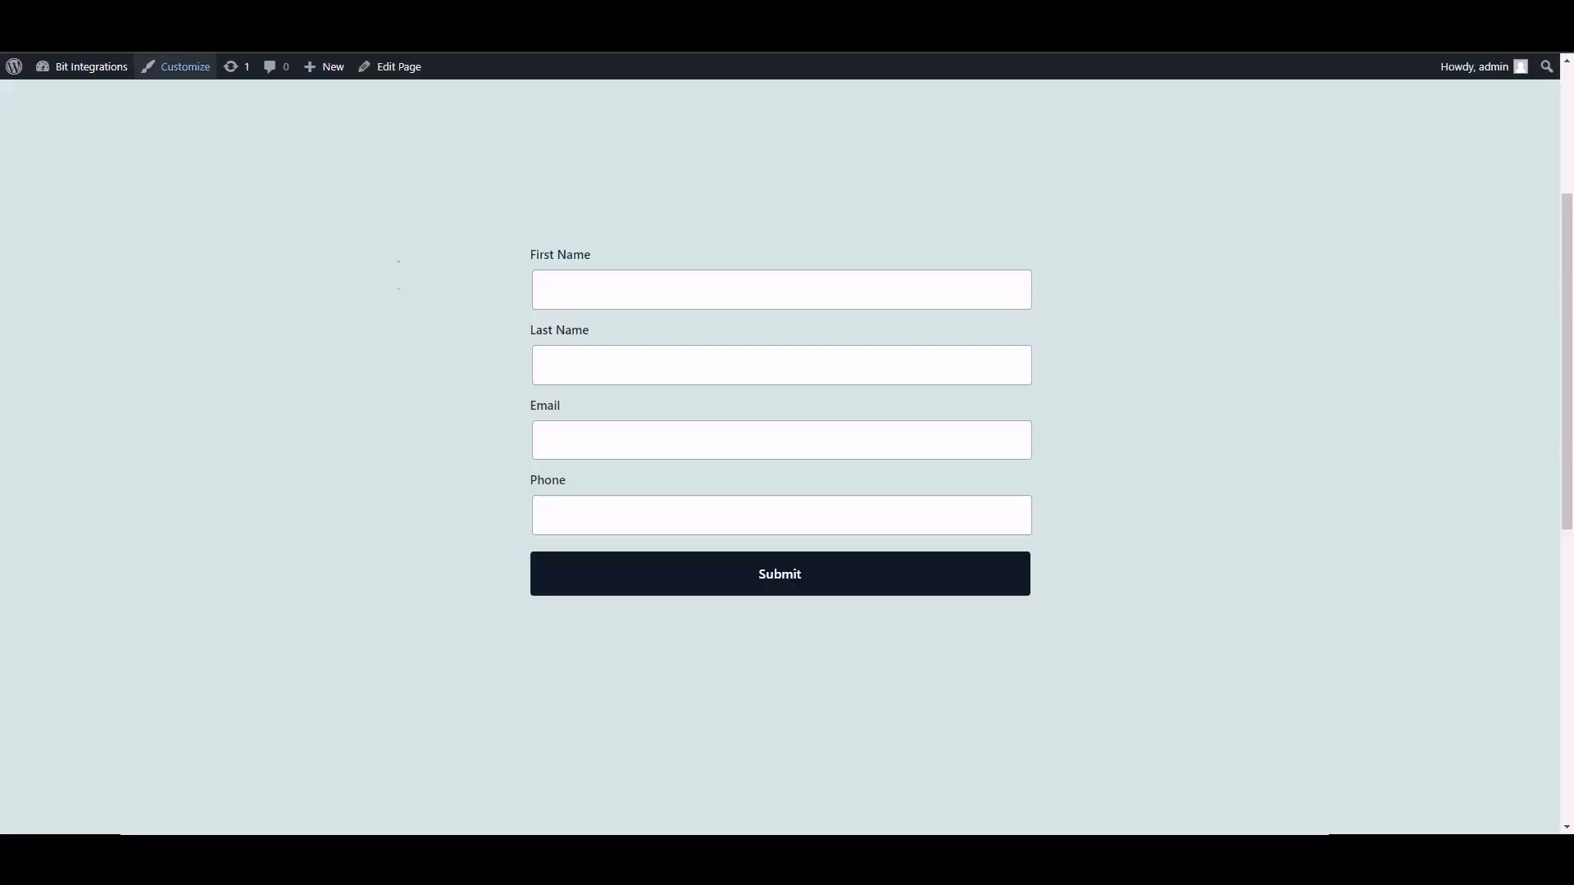
left_click(692, 299)
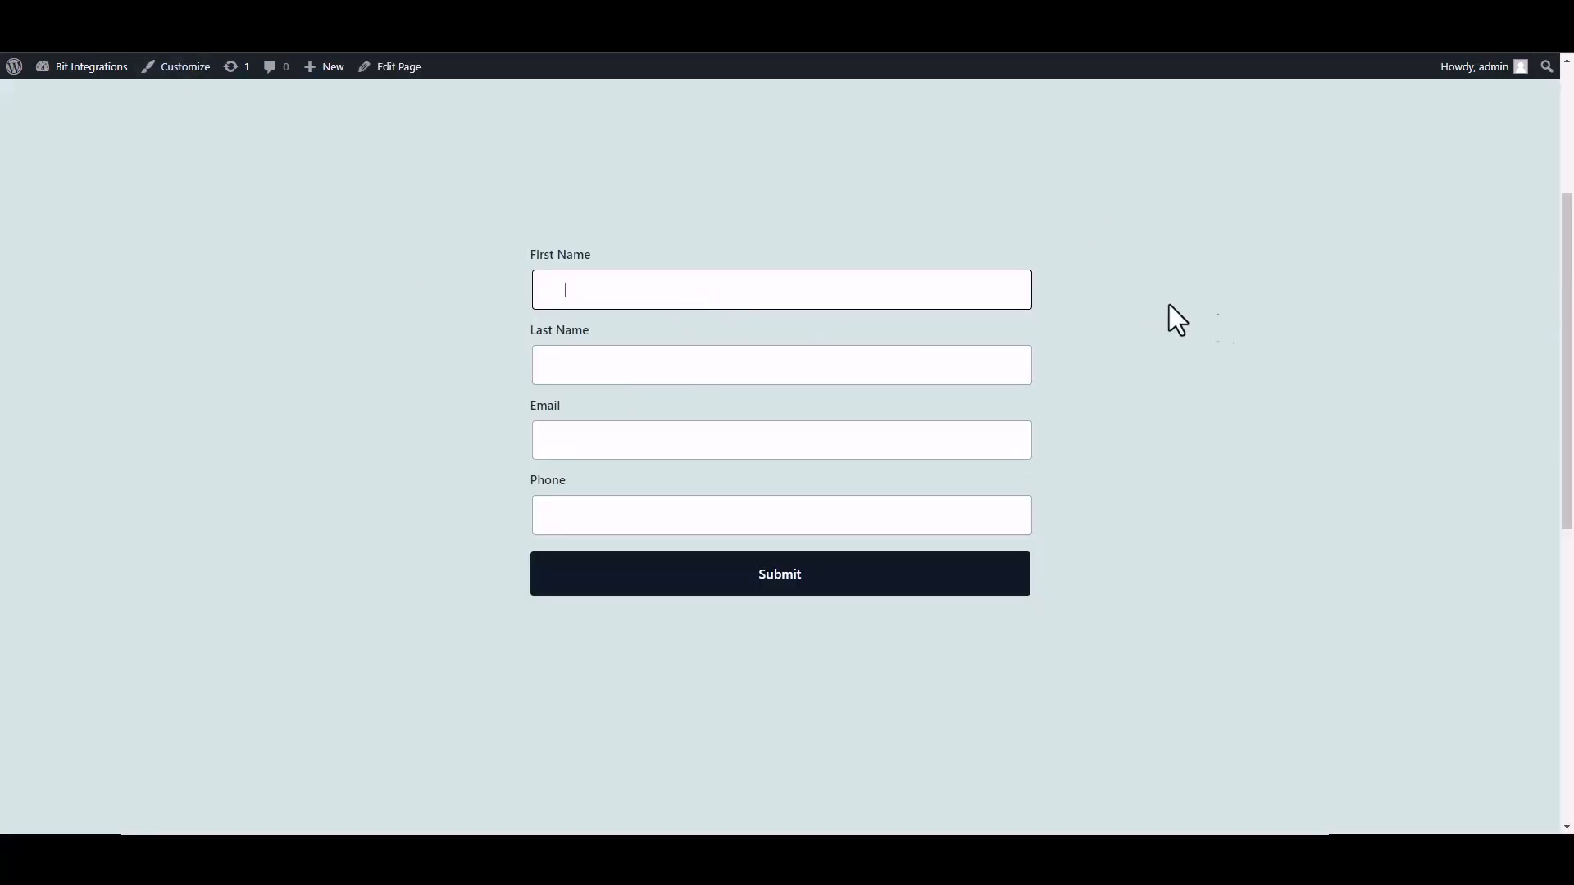
type("test")
left_click(989, 375)
type("test2")
left_click(1027, 437)
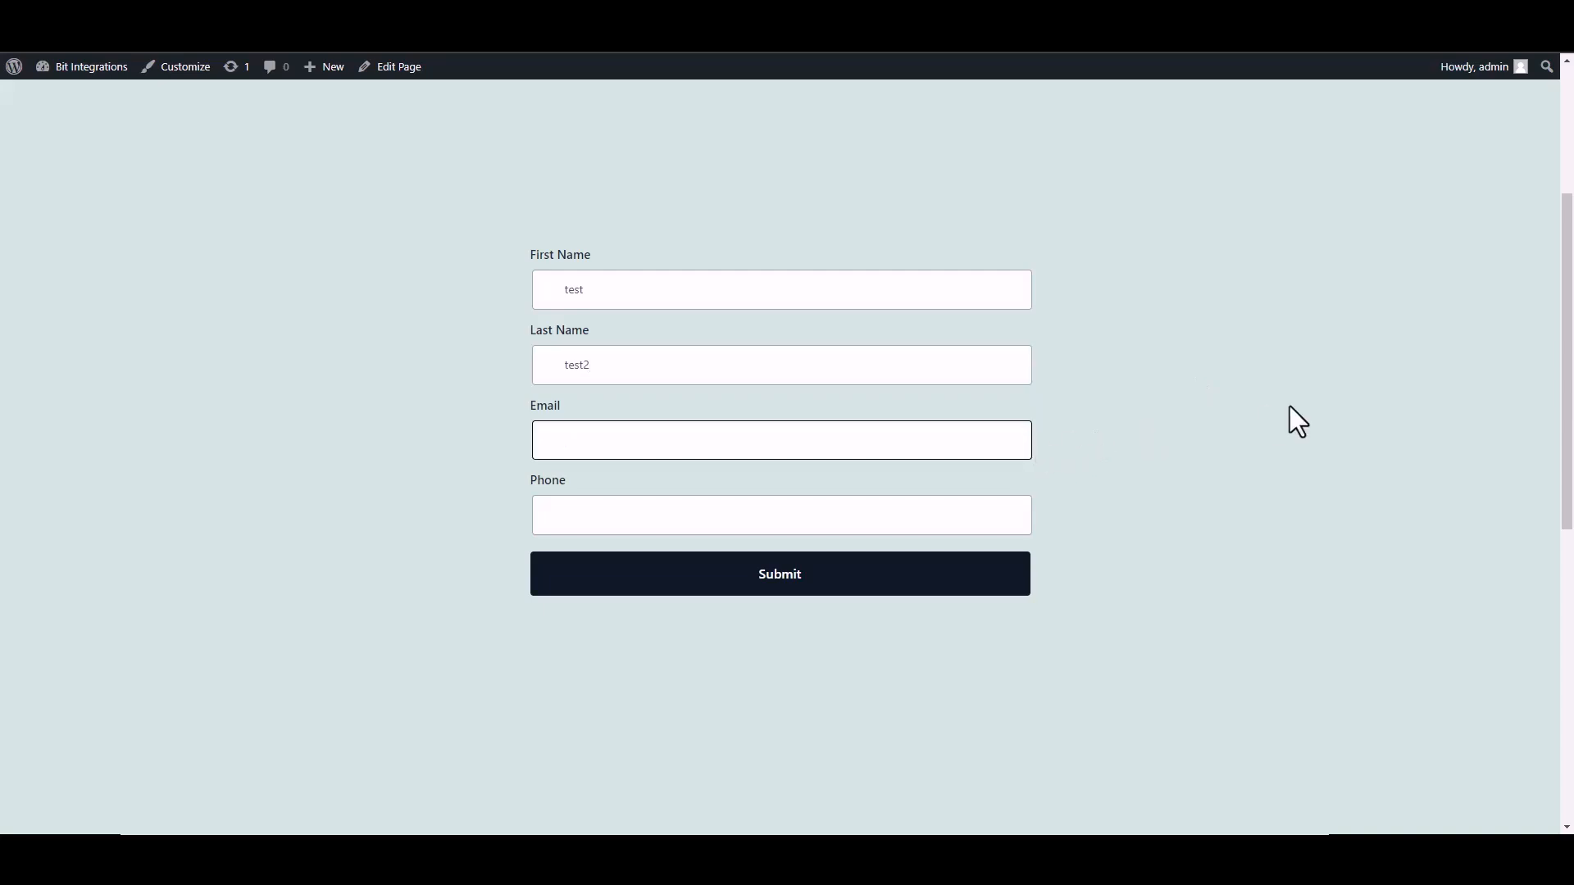
type("test@gmail.com")
left_click(1008, 513)
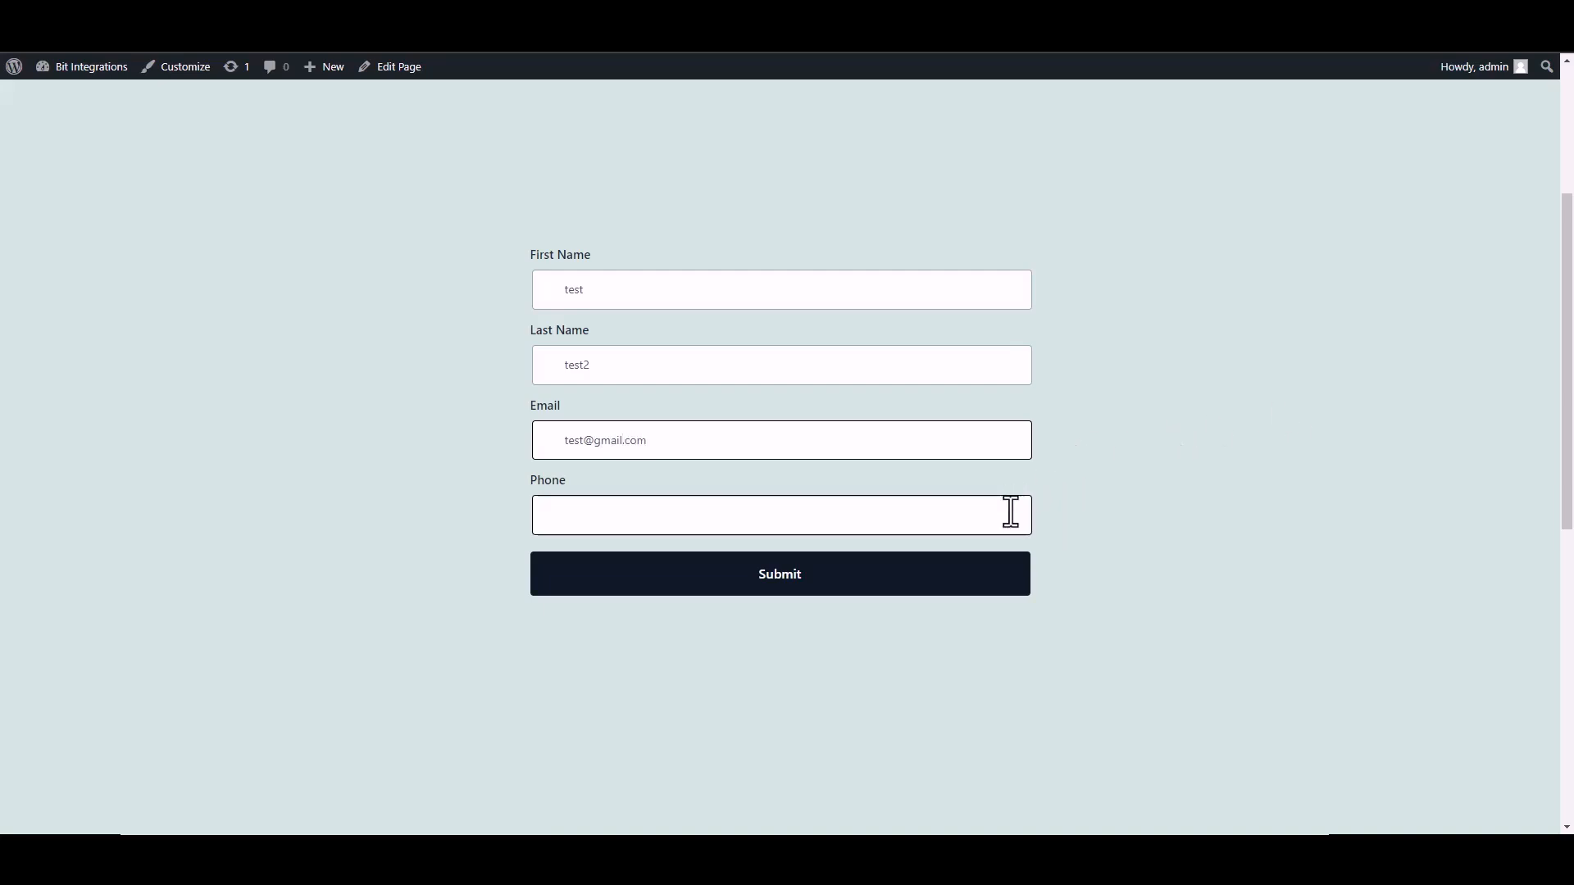
type("2548556")
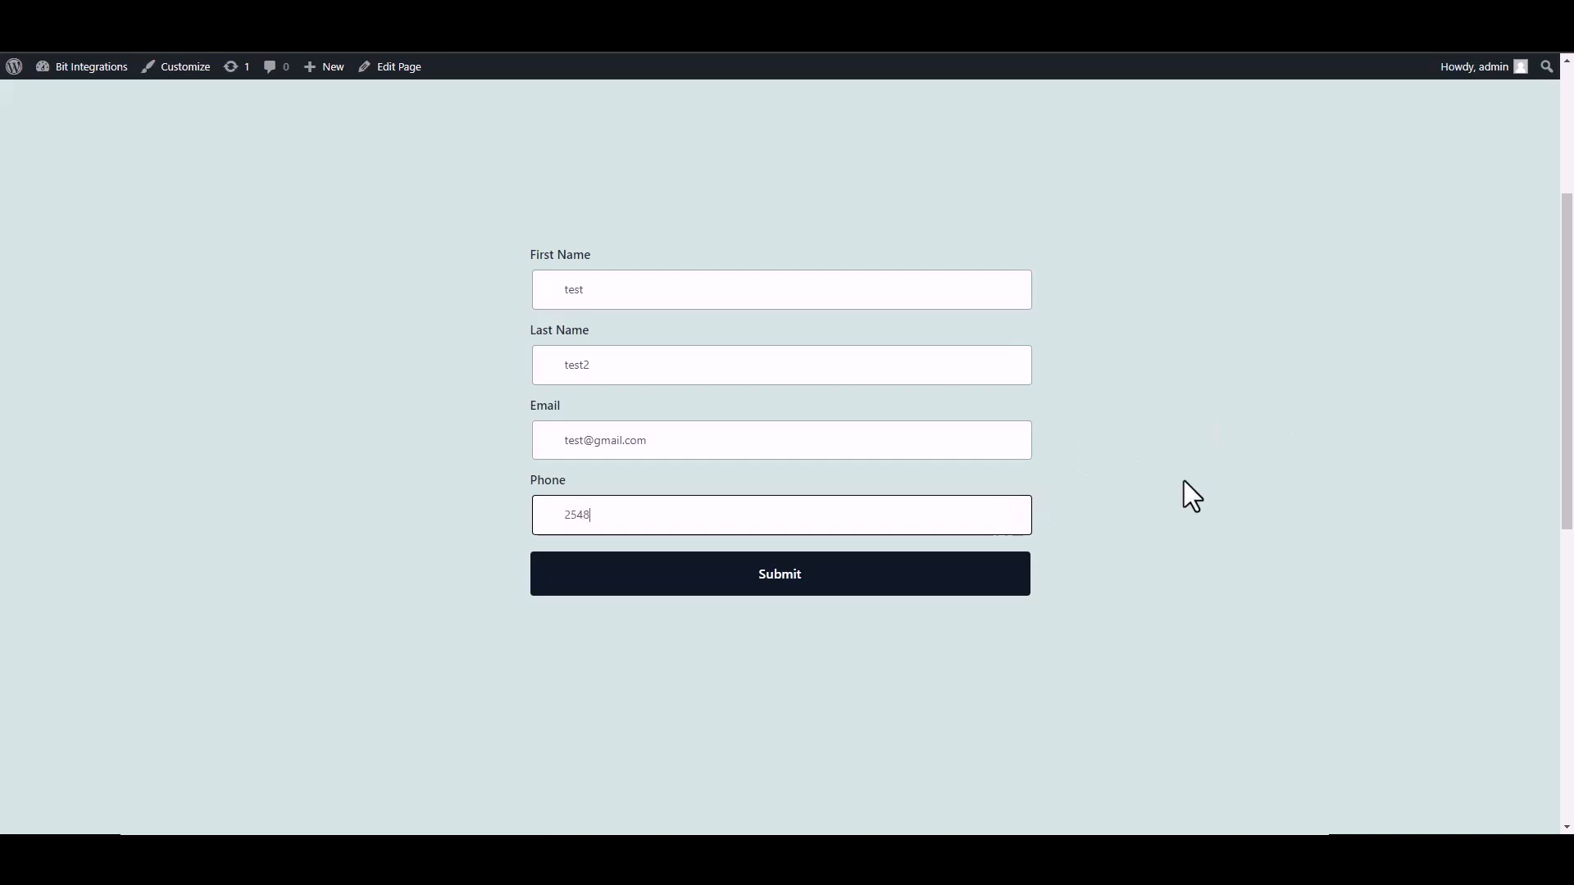
type("5")
left_click(983, 585)
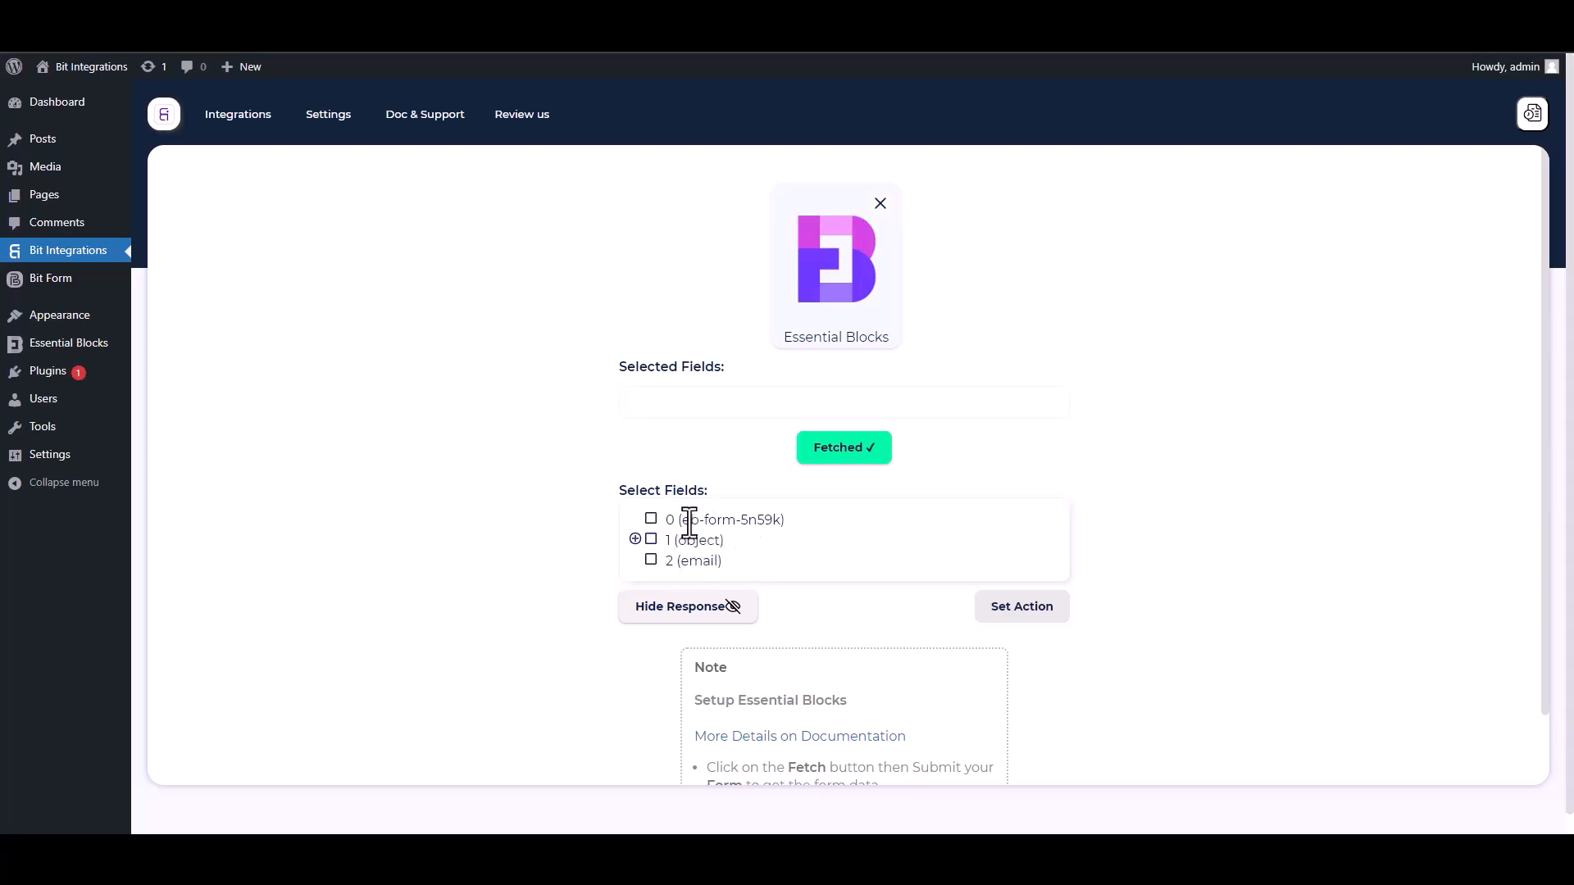
Step: Select form id field 0 plus the object's first-name, last-name, email and Phone fields
left_click_drag(787, 526, 654, 525)
left_click(652, 521)
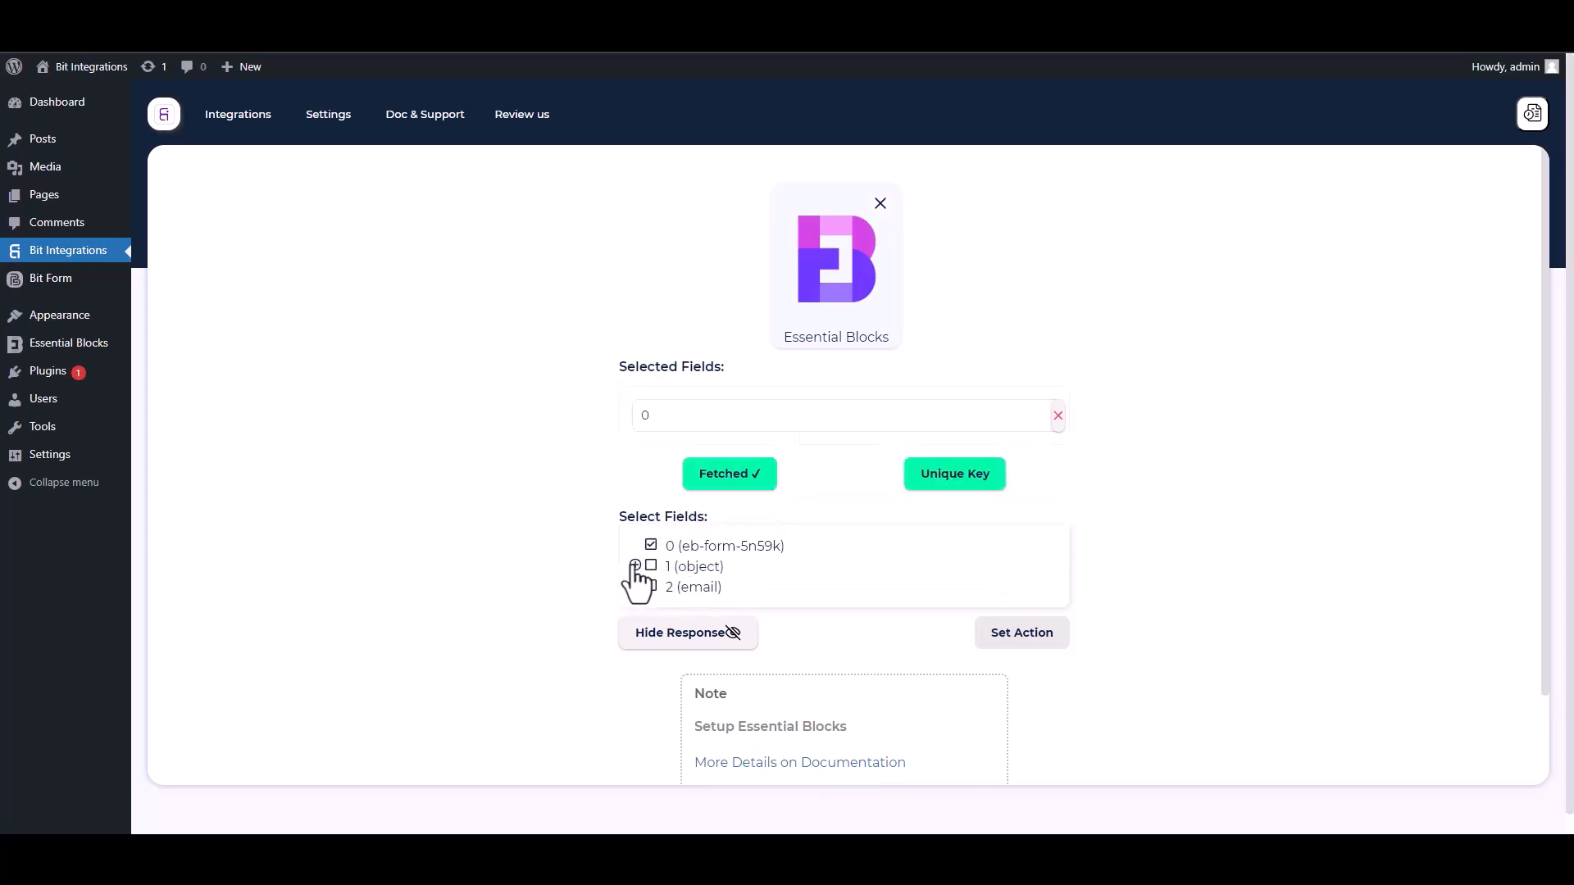
left_click(635, 566)
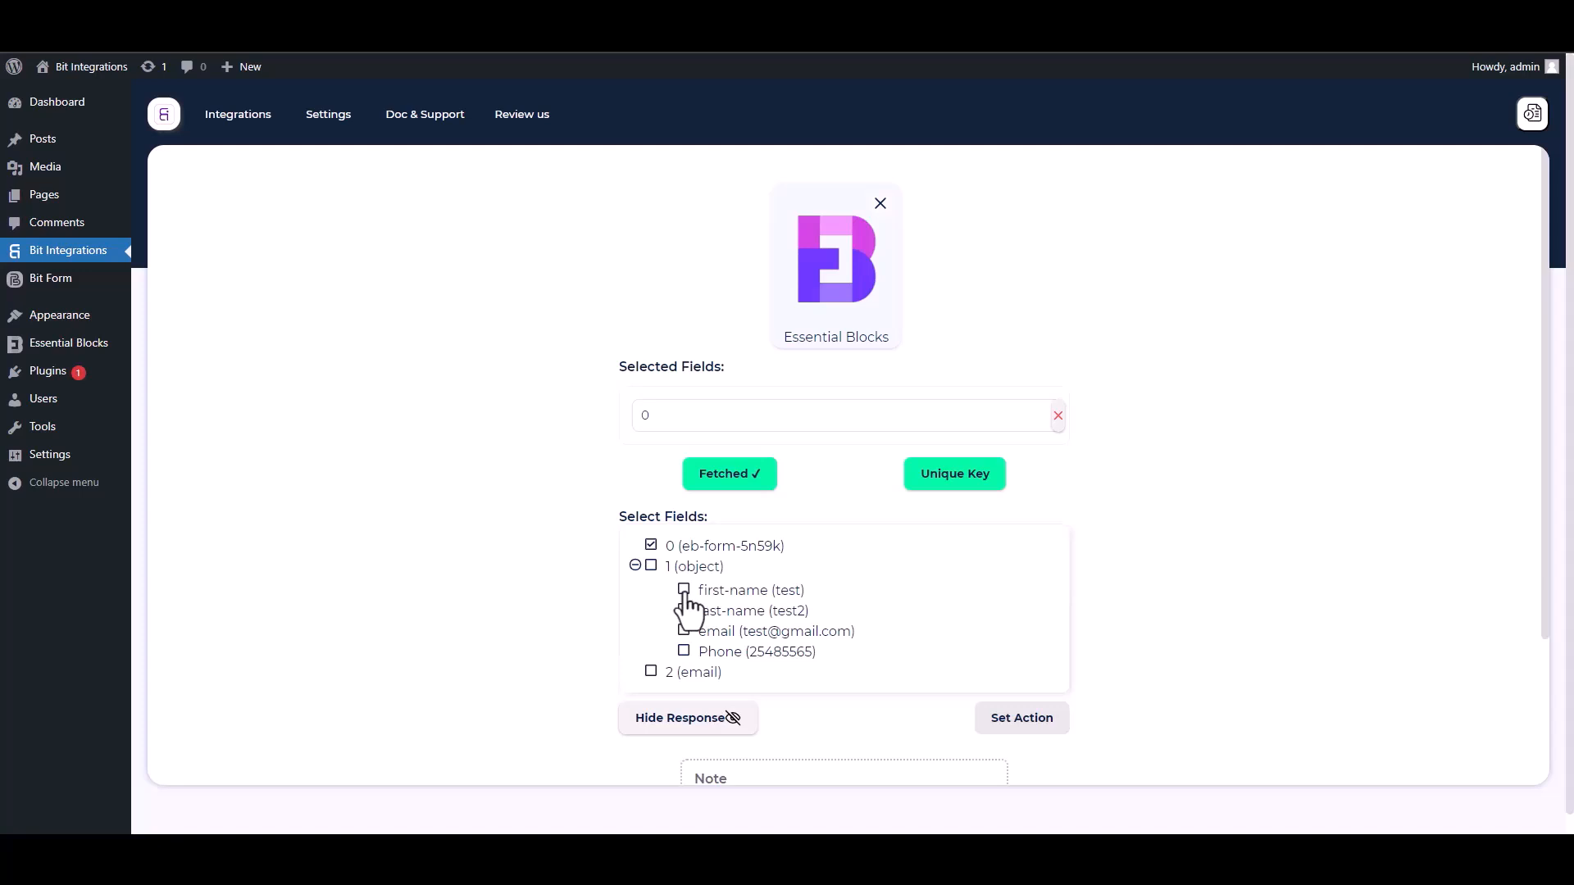
left_click(684, 590)
left_click(683, 651)
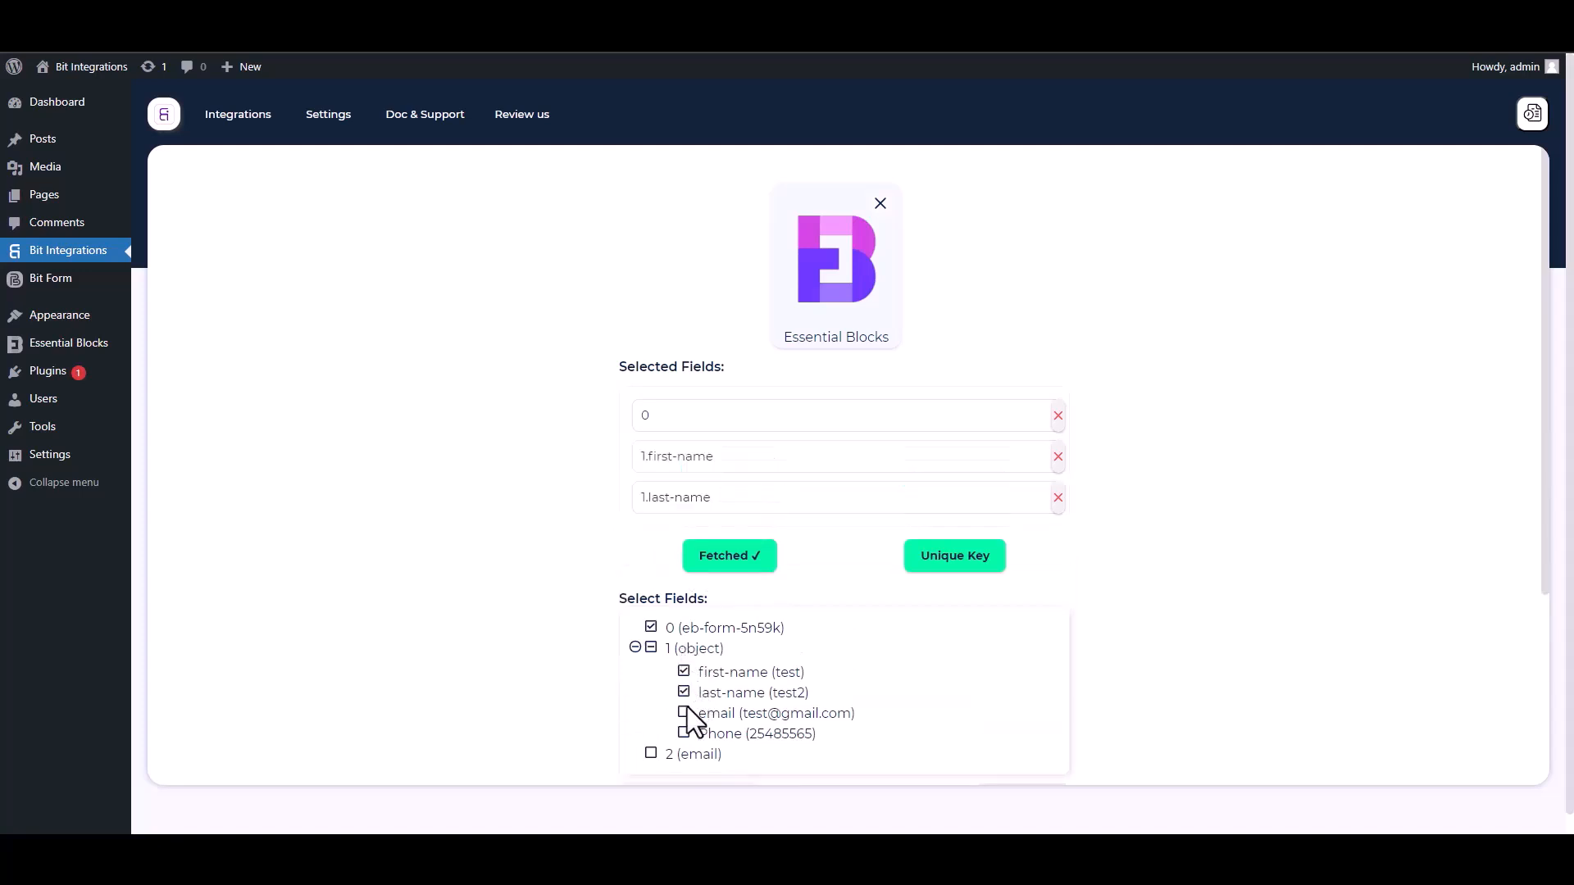
left_click(685, 712)
left_click(684, 775)
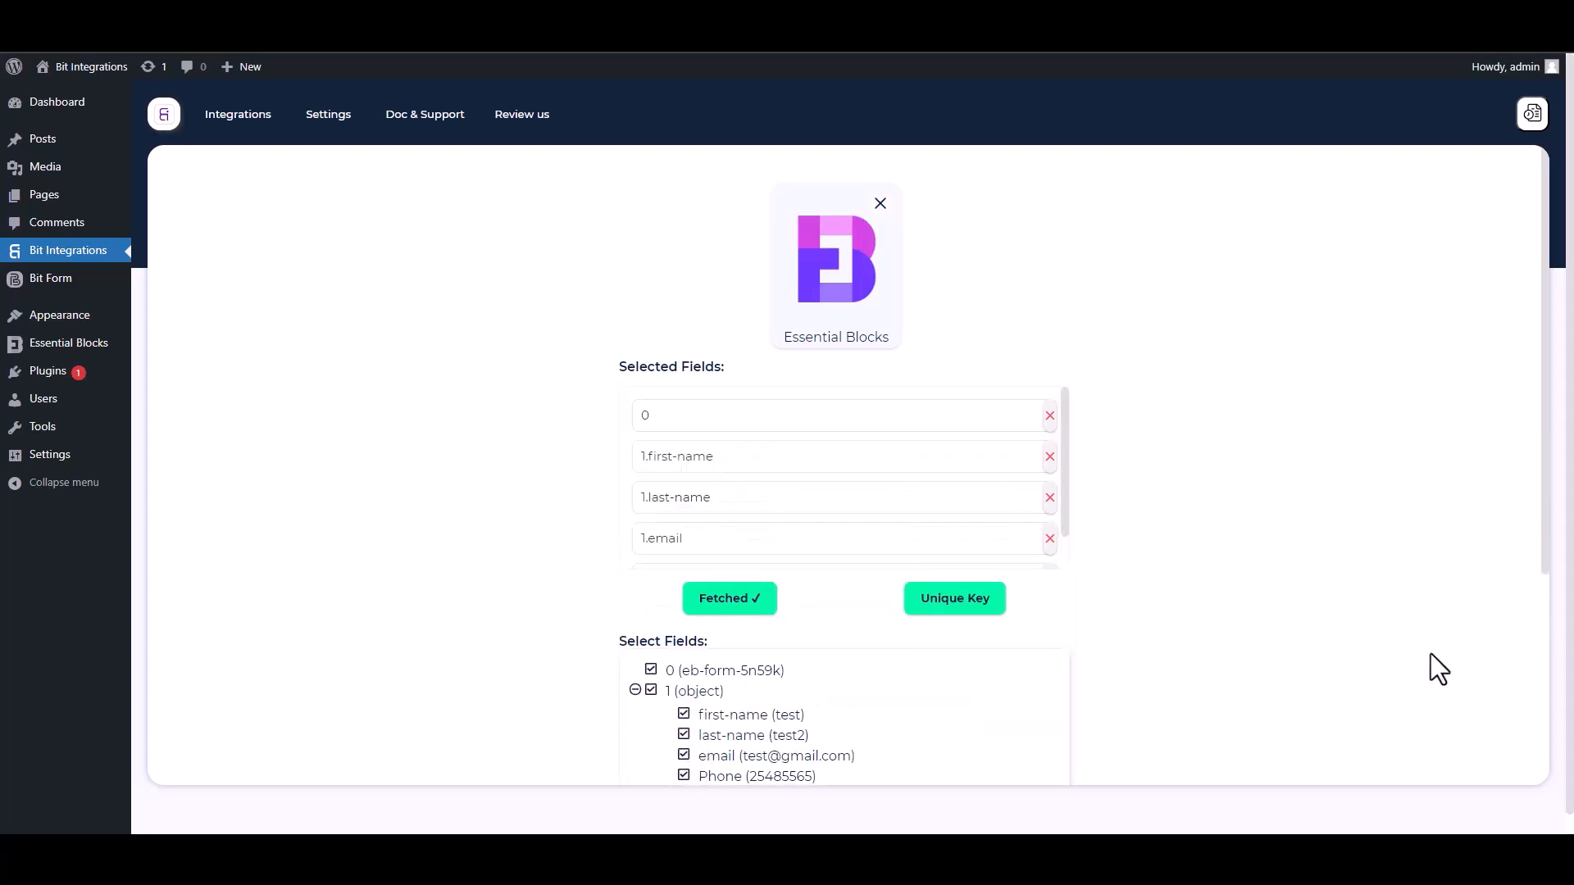
scroll(1541, 590, "down", 2)
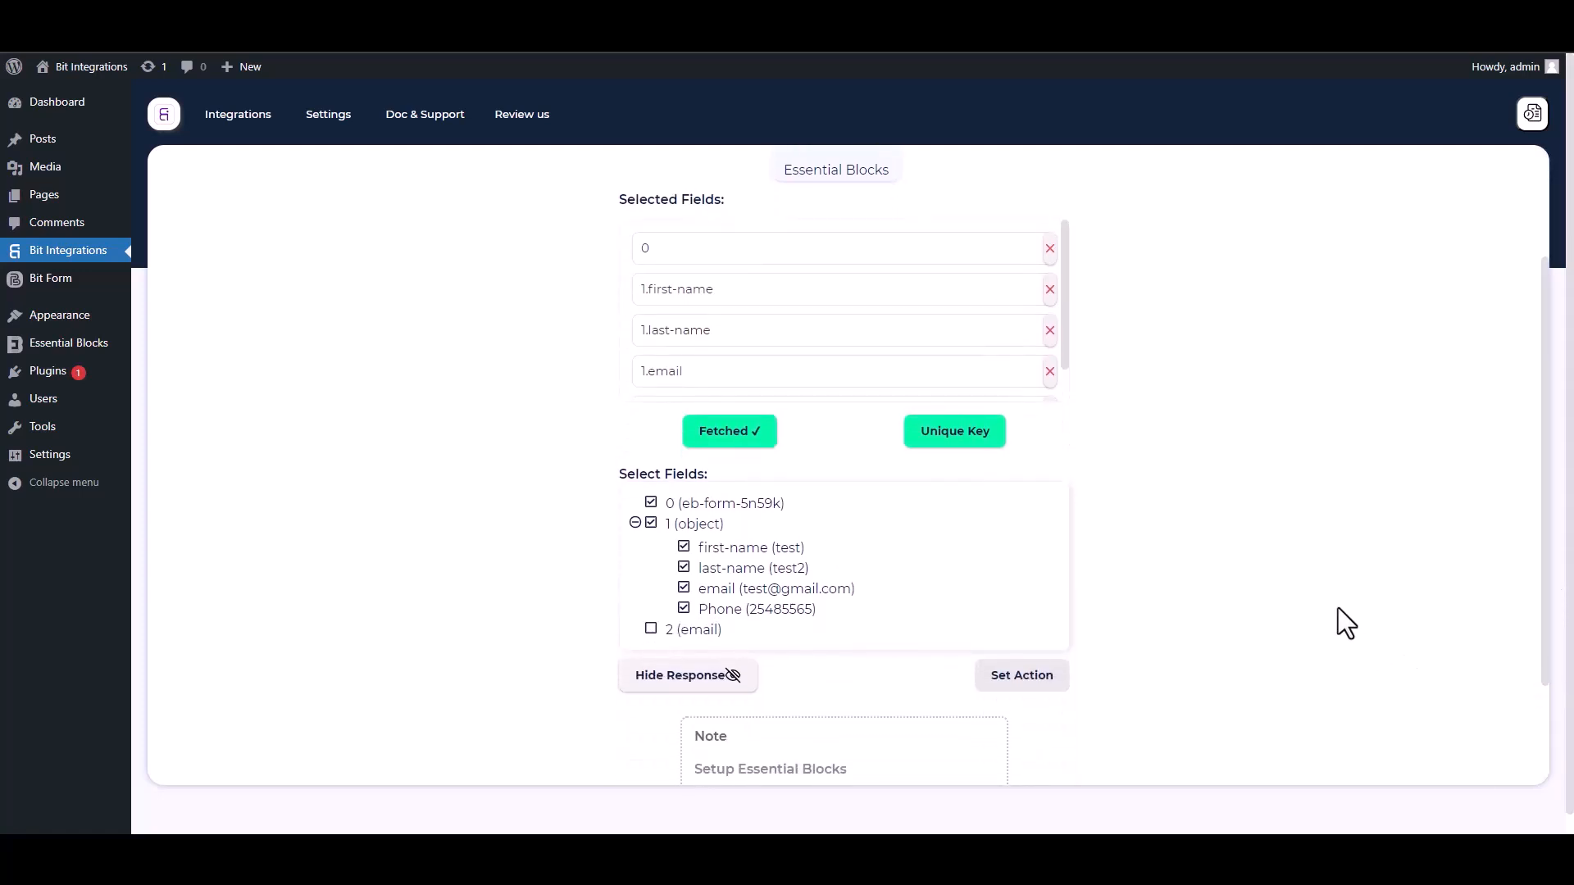
Step: Set field 0 as the primary unique key
left_click(970, 450)
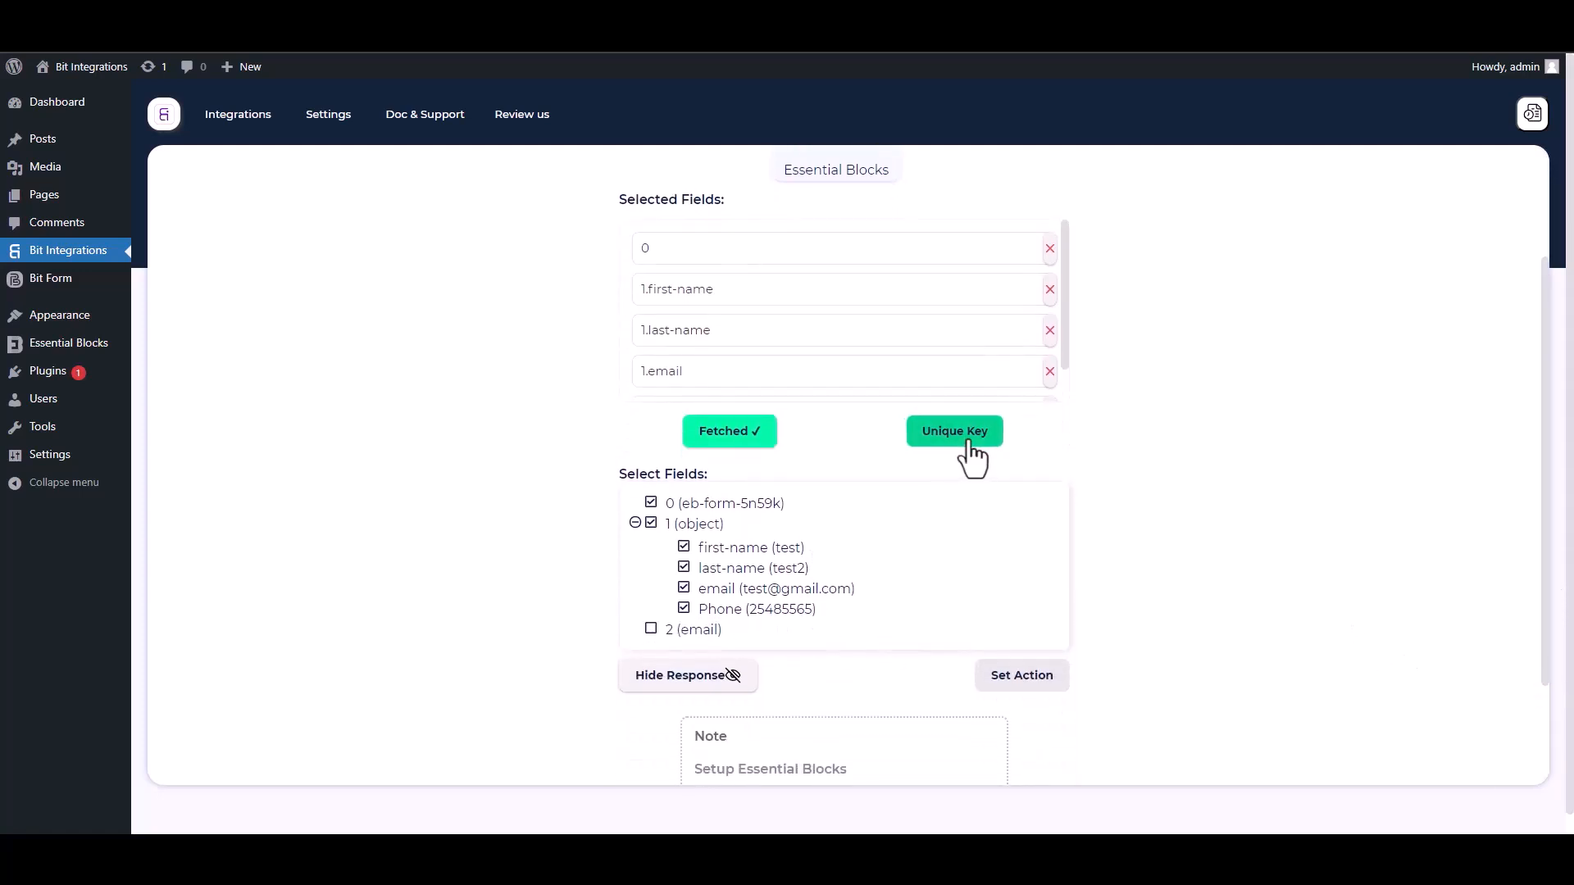
left_click(822, 450)
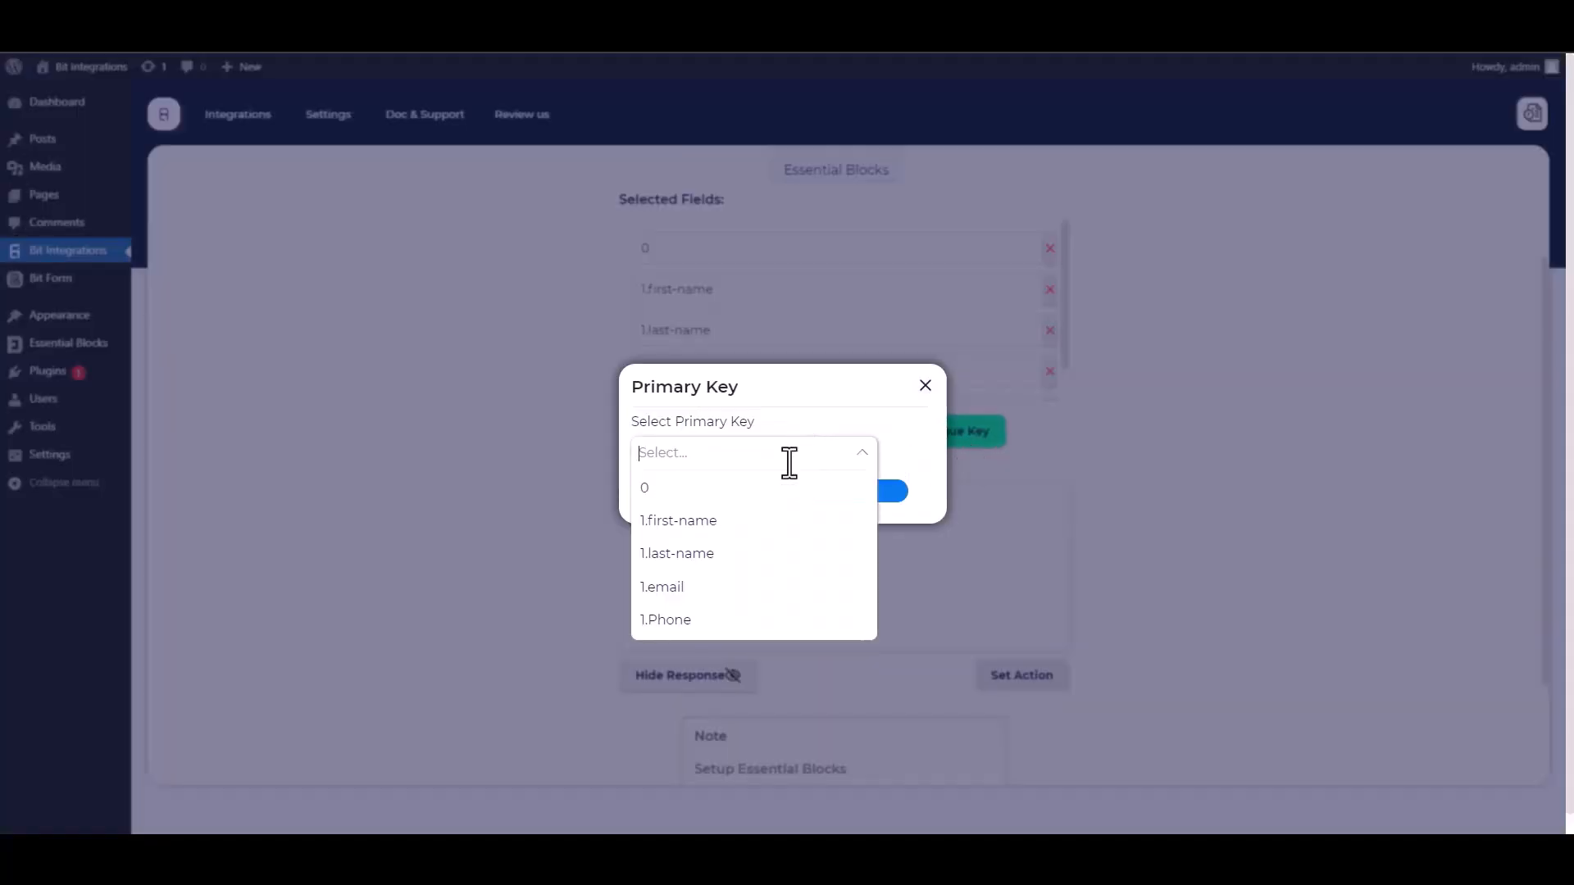
left_click(656, 496)
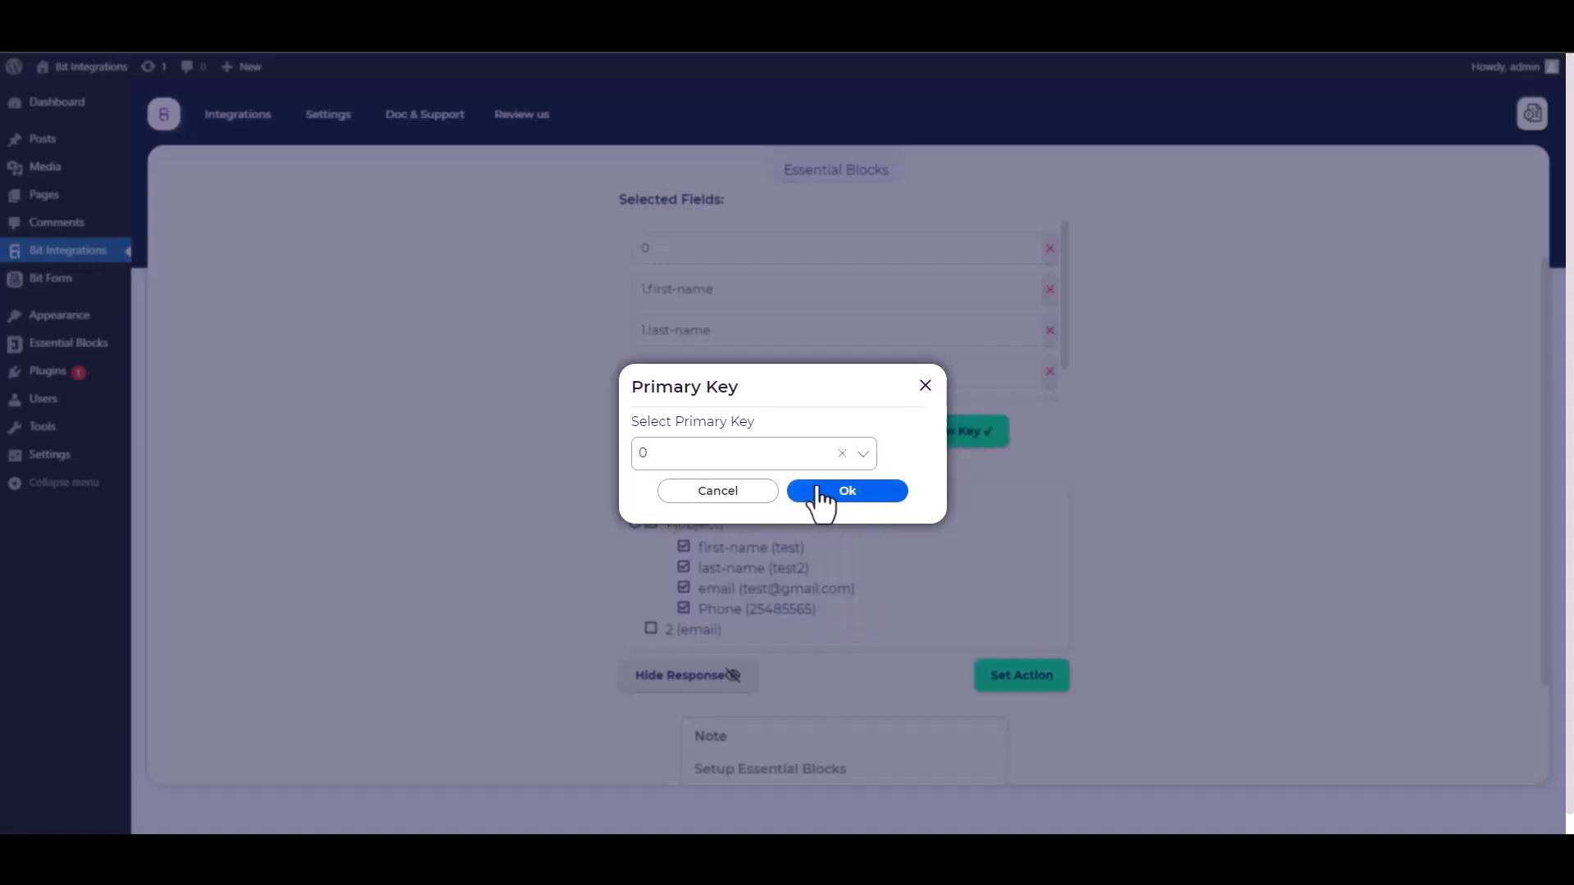
left_click(877, 494)
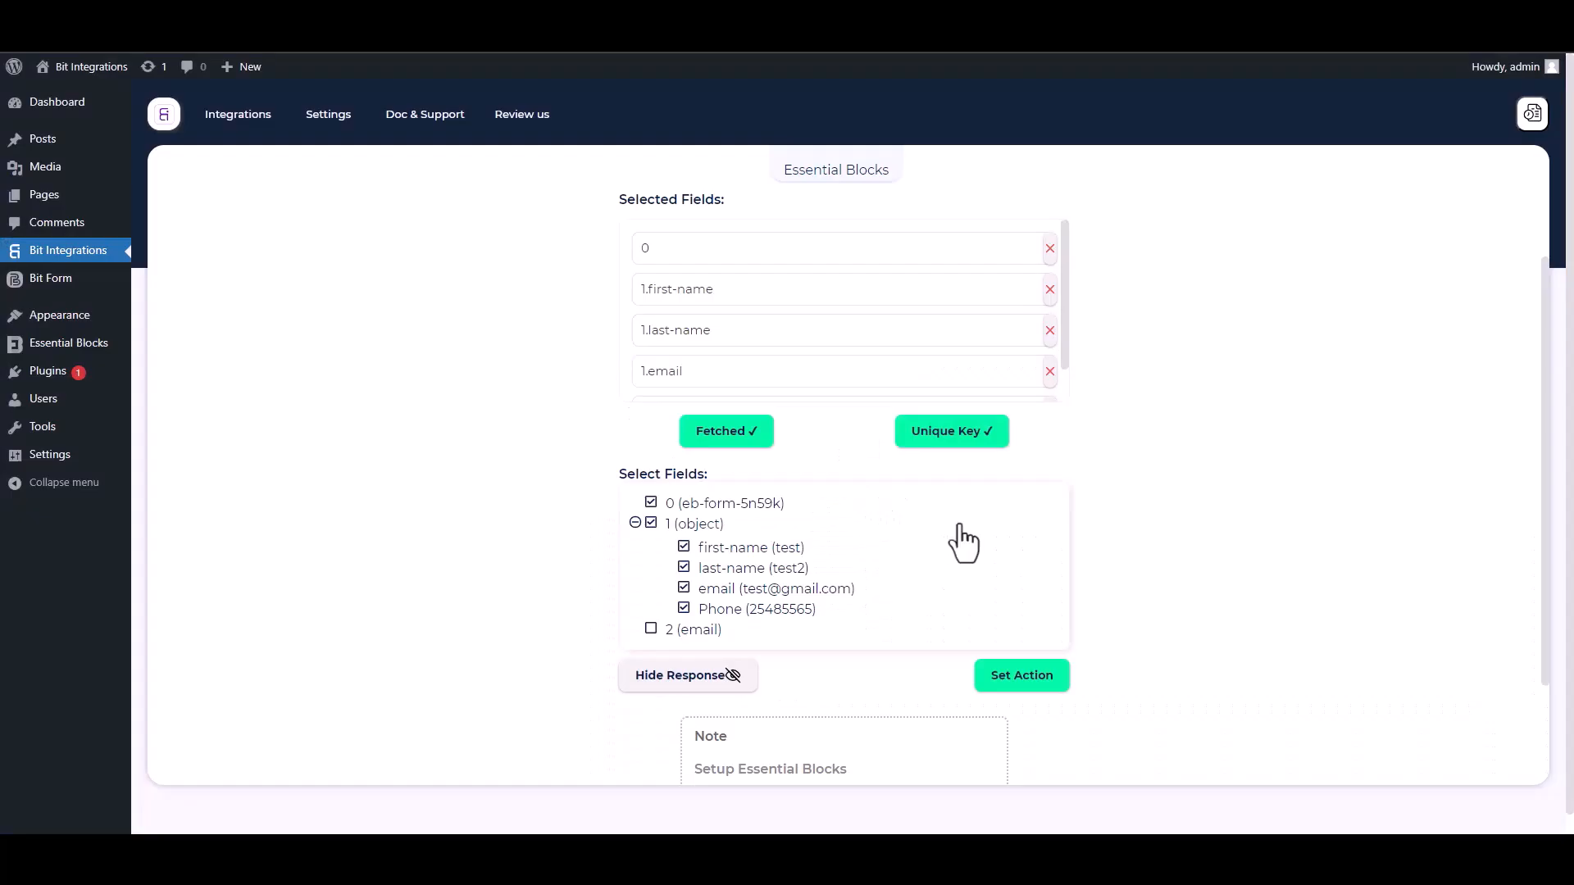
Step: Choose NutshellCRM as the action app, searching 'nut'
left_click(1022, 676)
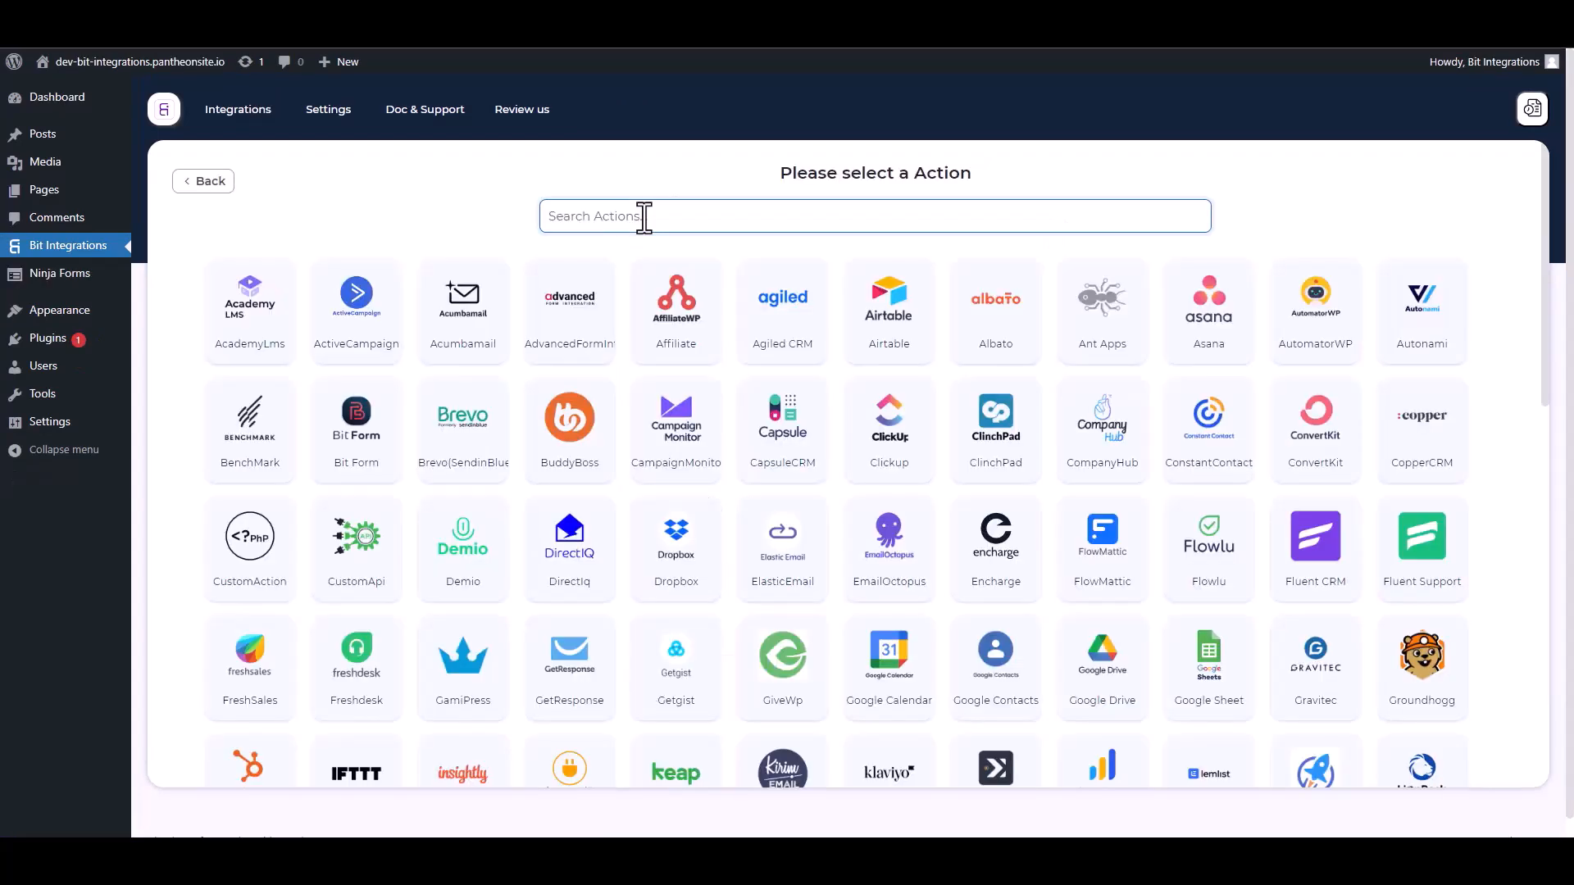
left_click(645, 215)
type("nut")
left_click(851, 327)
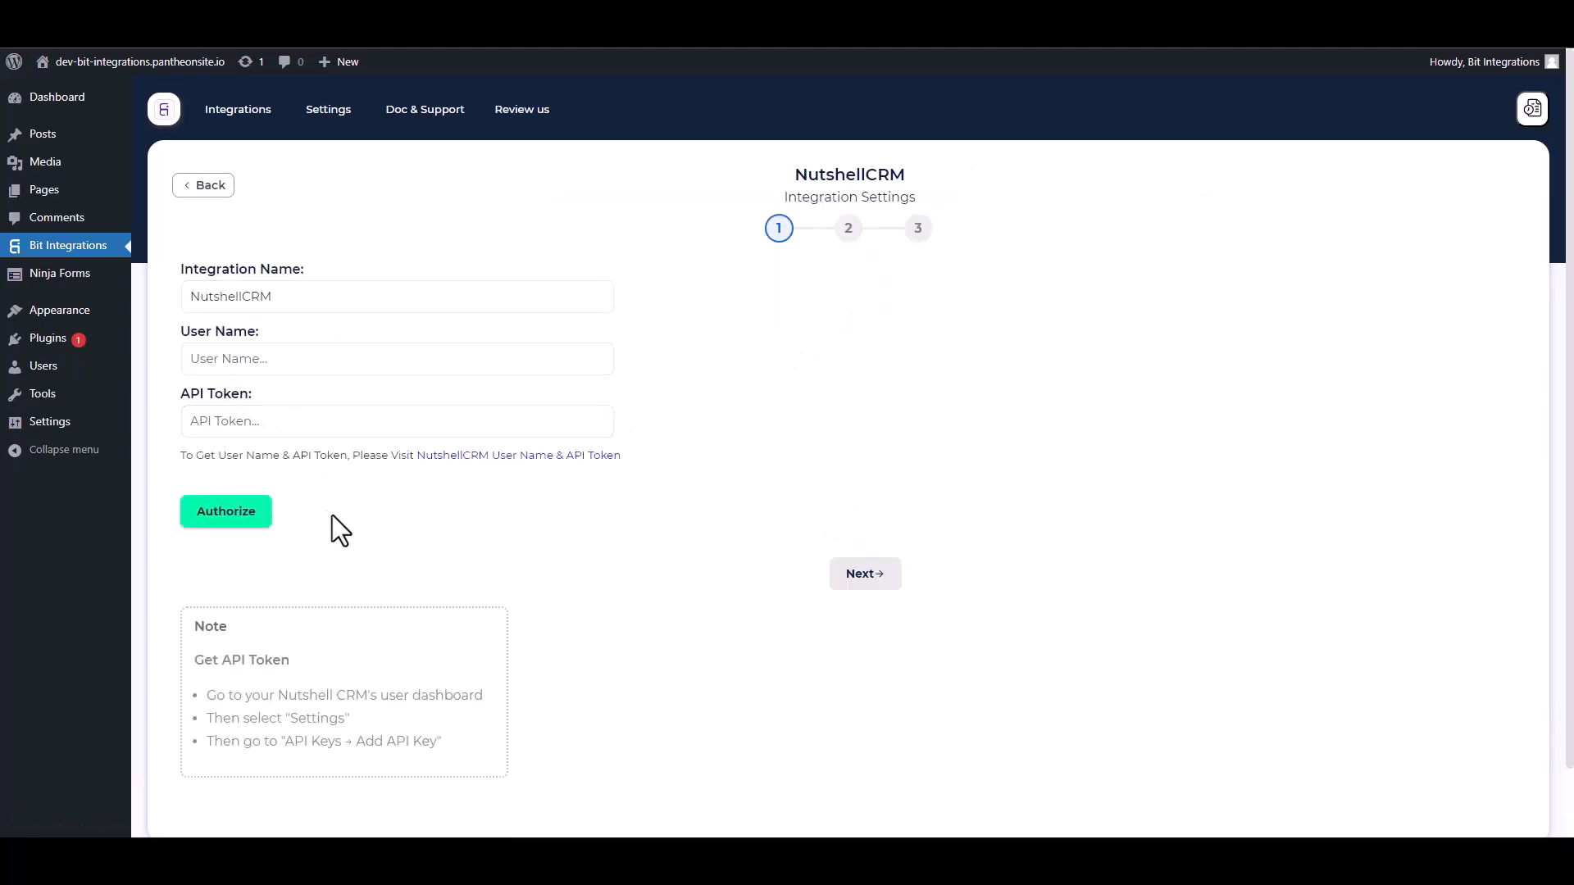
Step: Create a Nutshell API key named 'Bit Integrations' with API + user impersonation permission
left_click(522, 460)
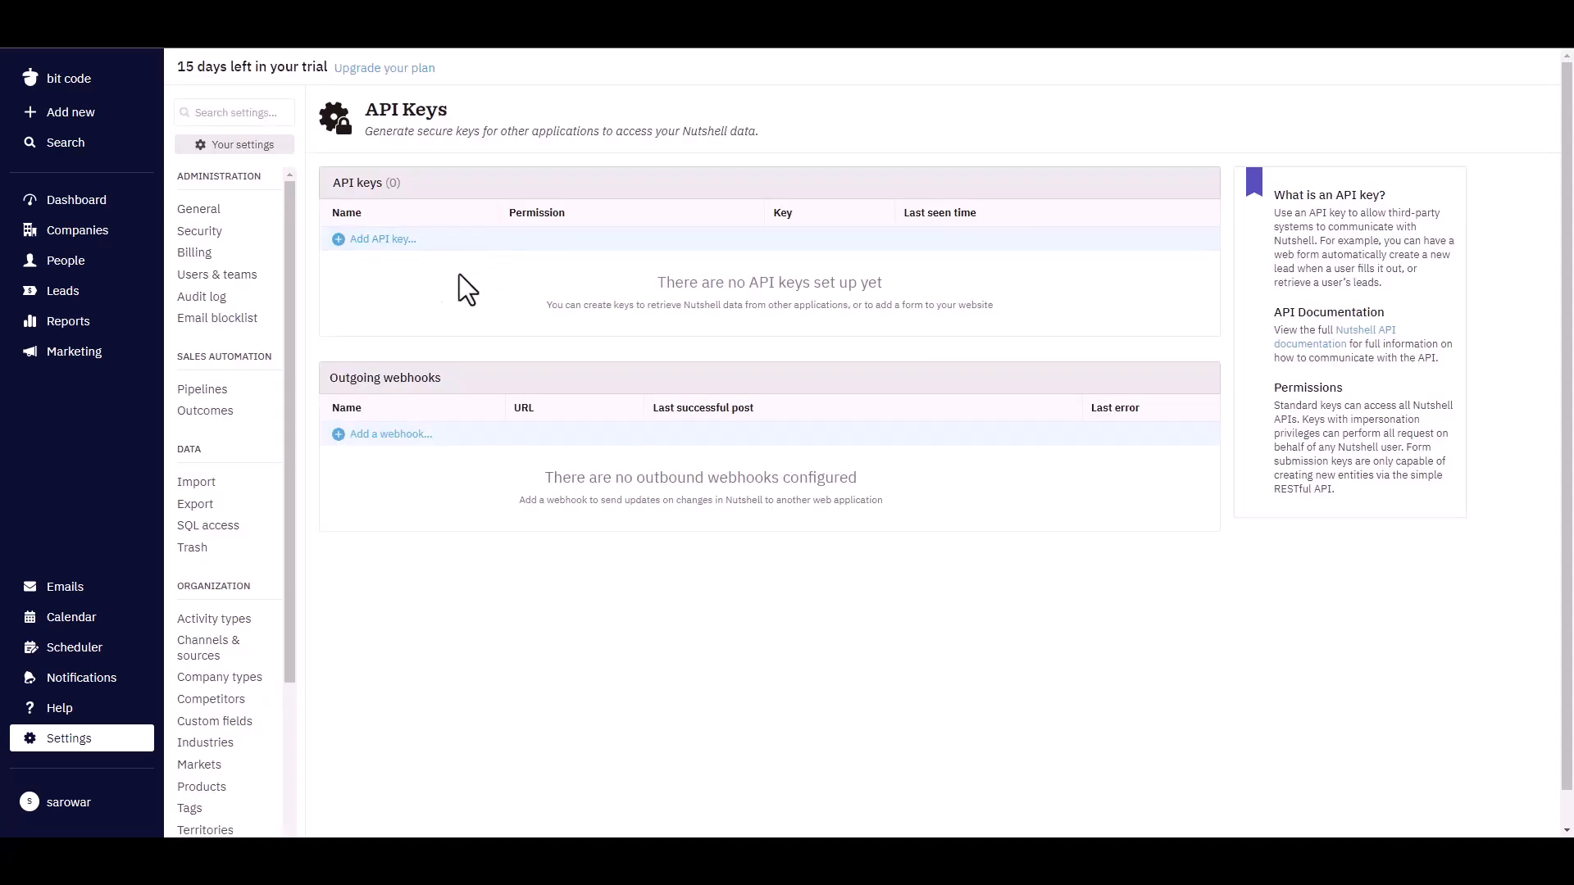
left_click(406, 240)
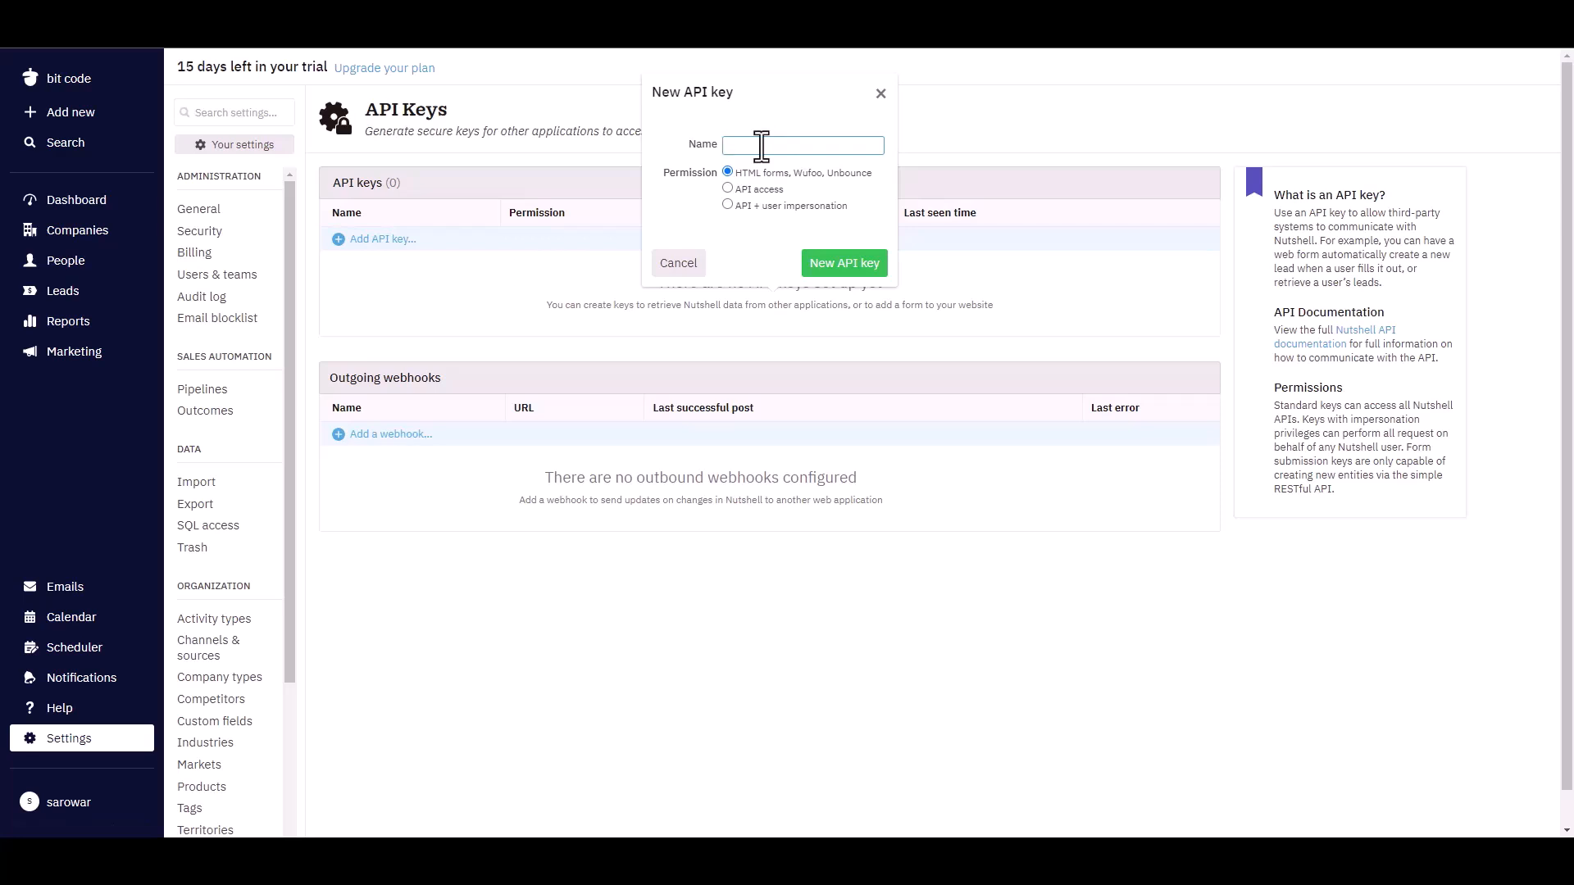
type("Bit Integrations")
left_click(728, 205)
left_click(838, 271)
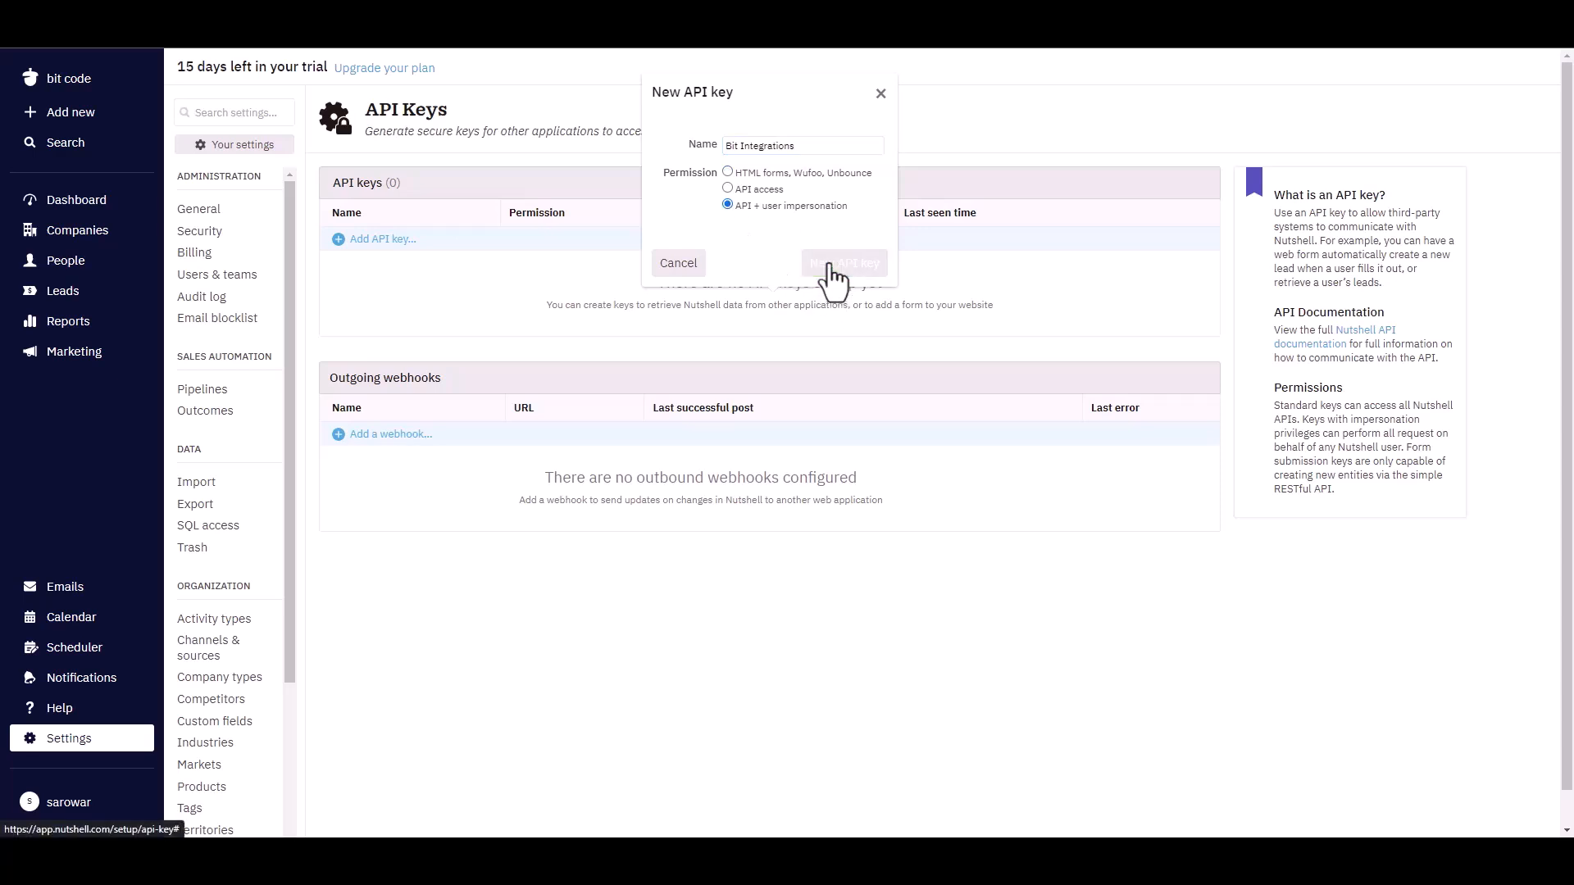
left_click(807, 303)
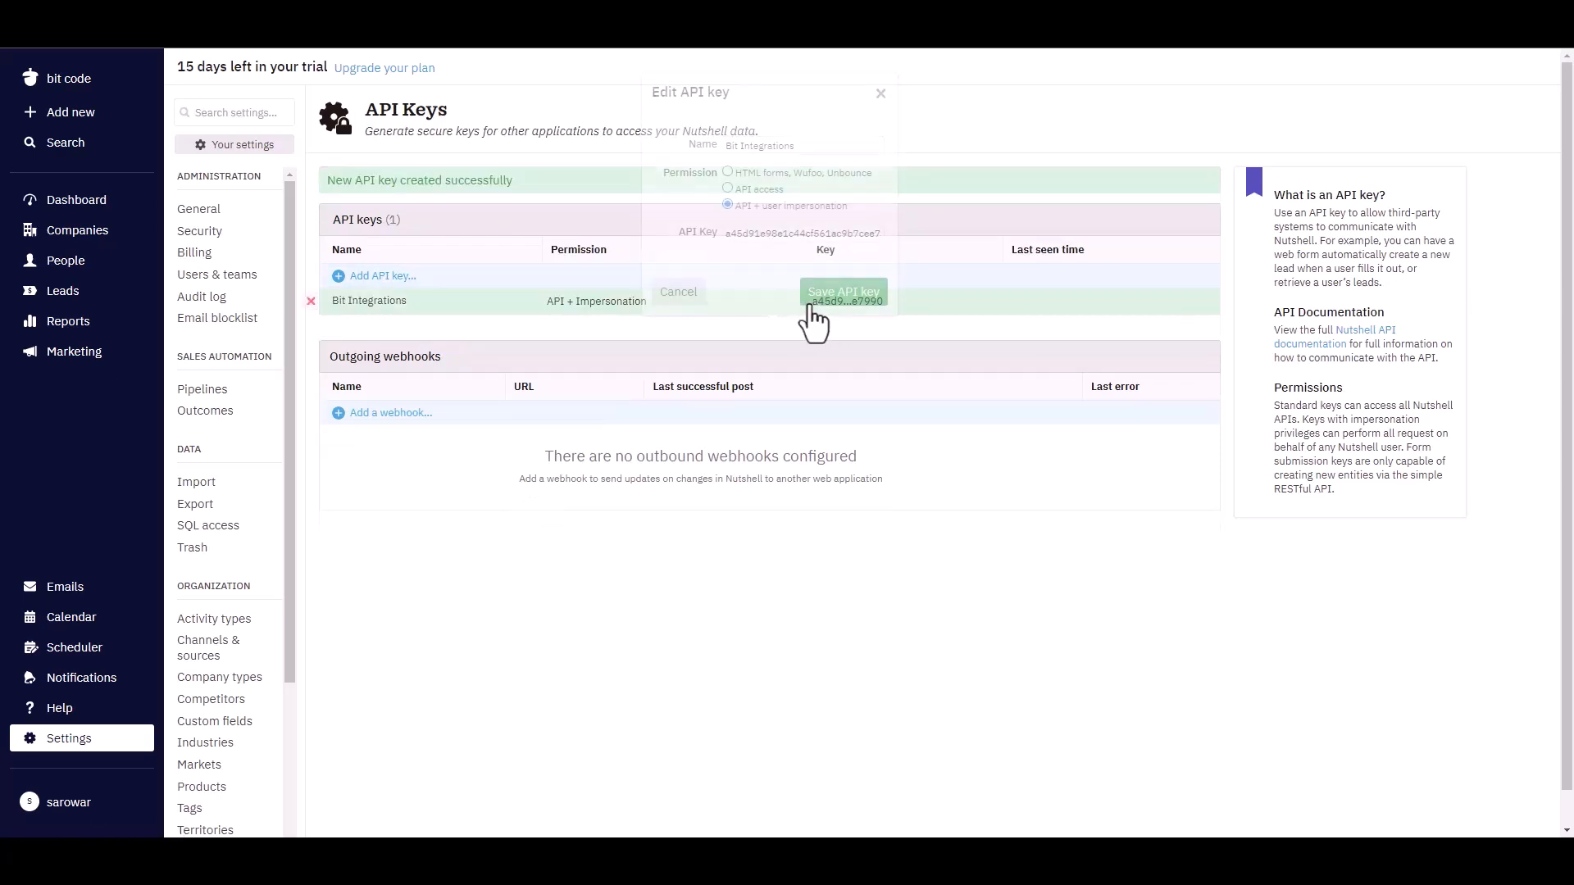
Step: Copy the new API key into the integration's API Token field
left_click(765, 236)
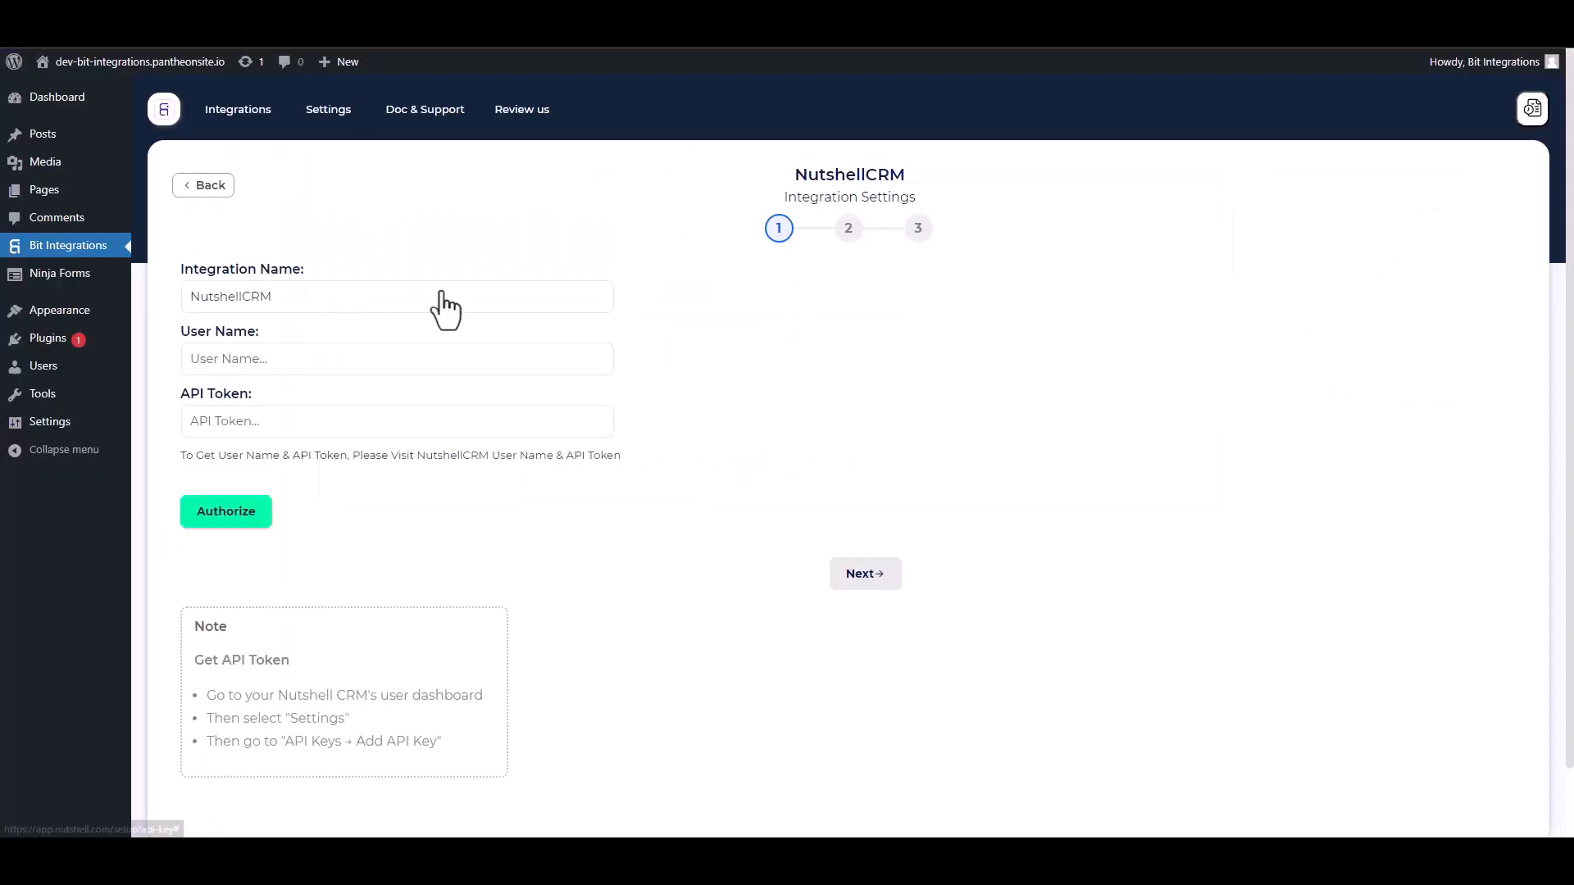
left_click(259, 421)
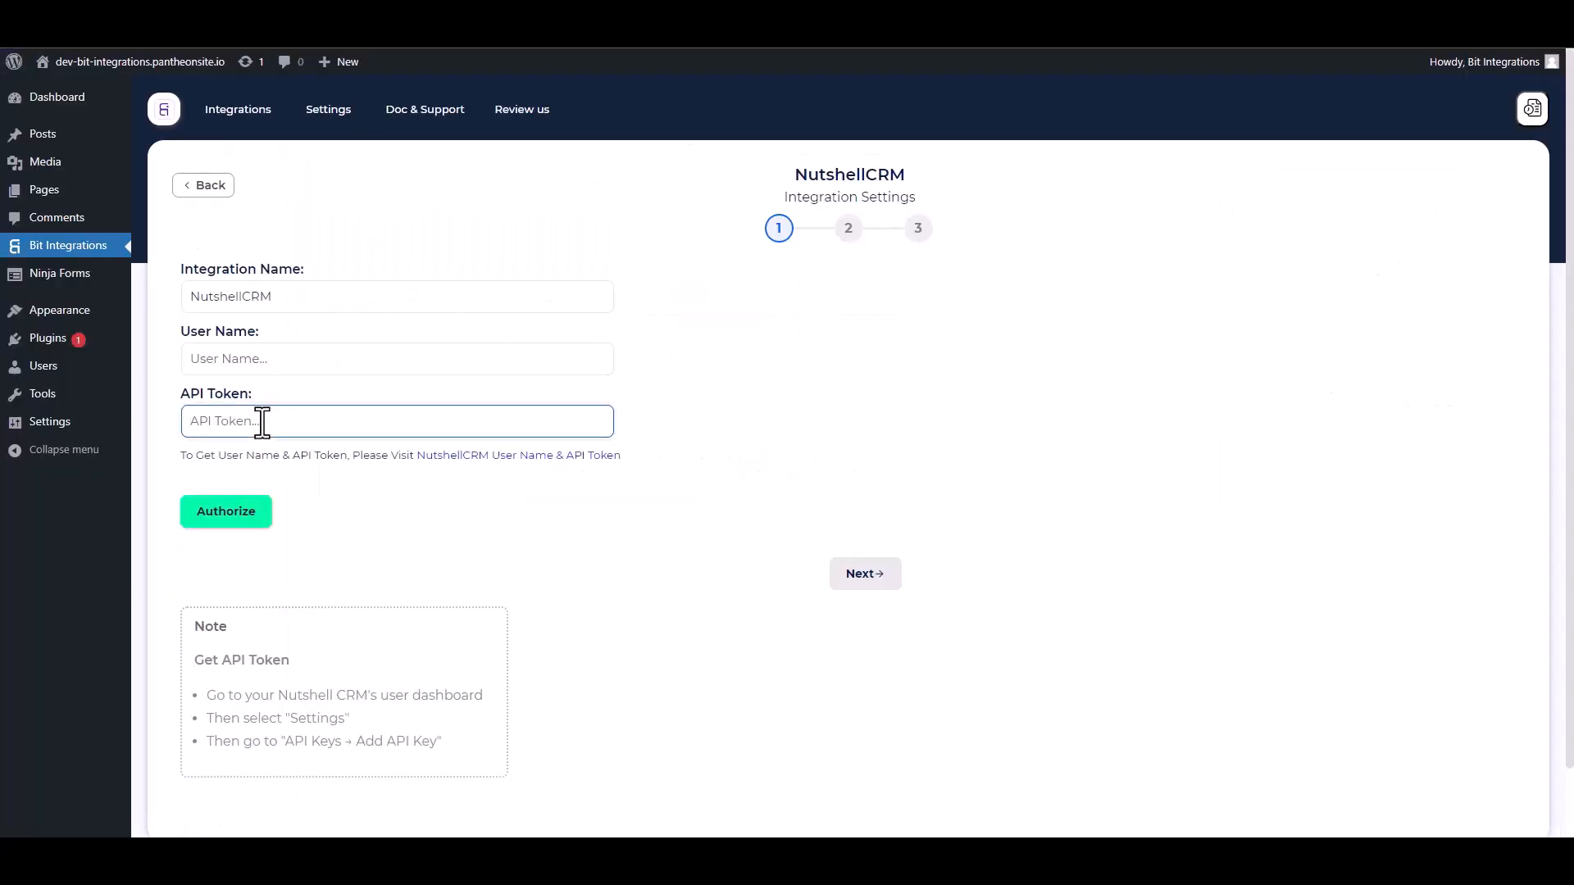
key("ctrl+v")
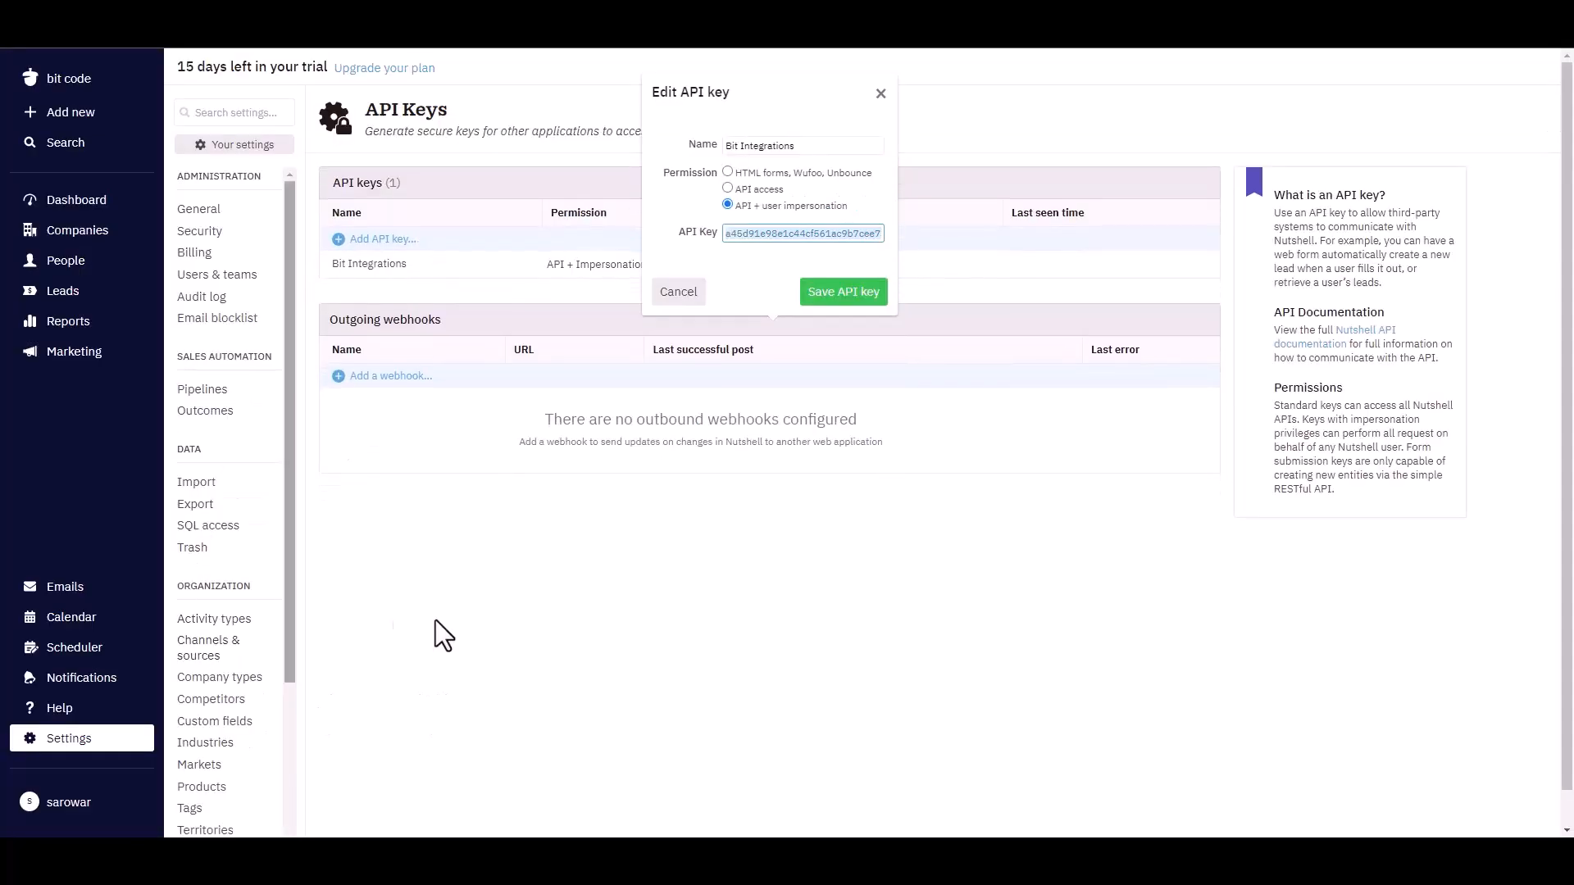
Step: Copy the enabled user's email from Nutshell's Users & teams settings for the user name
left_click(223, 277)
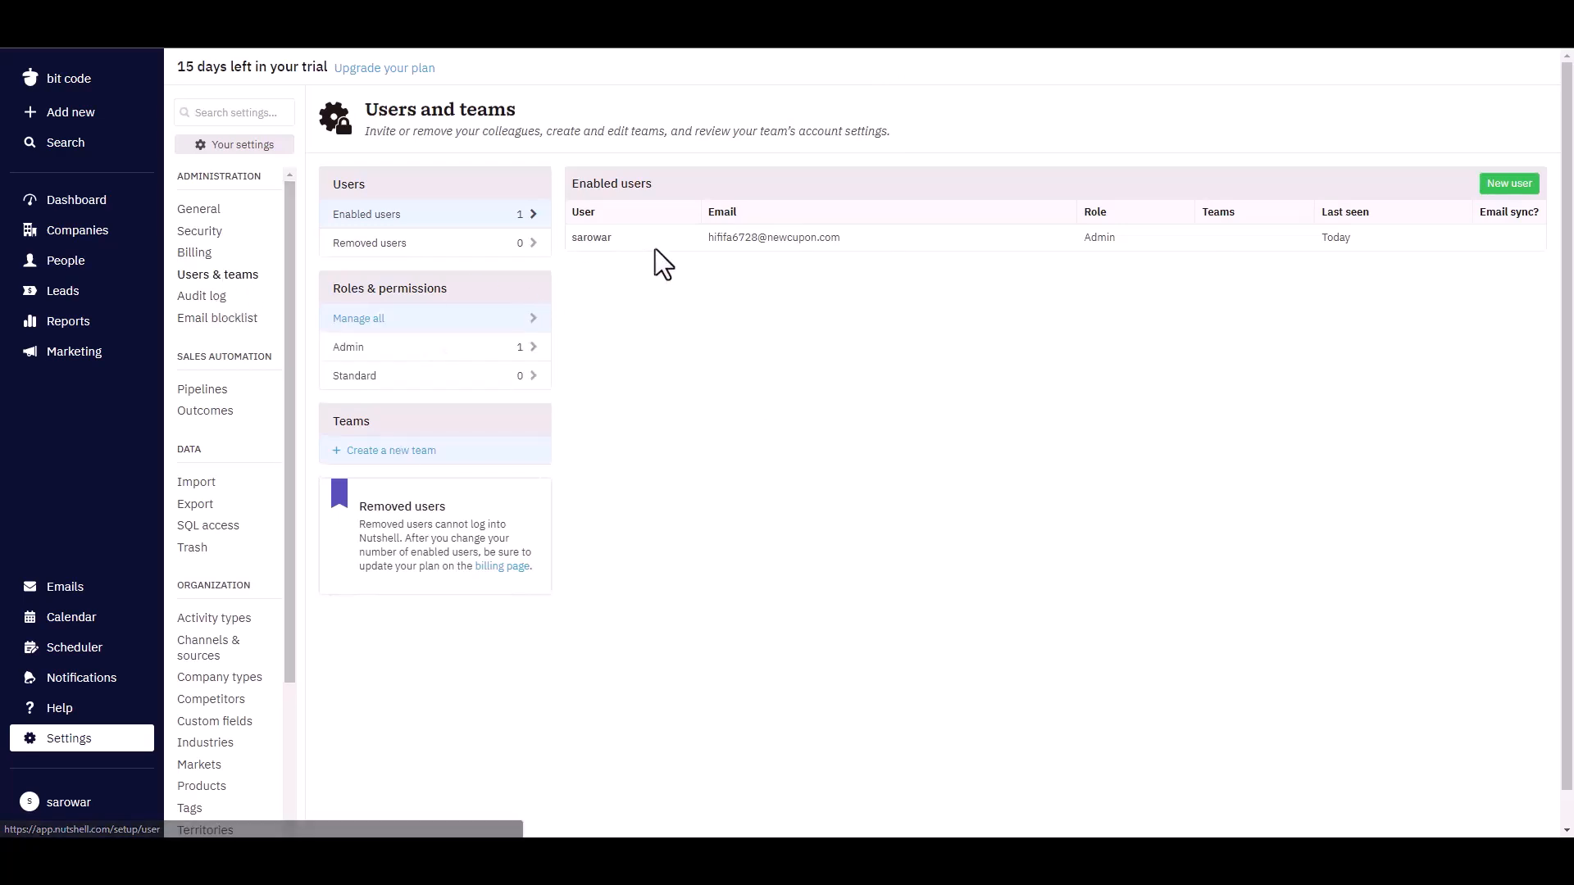
left_click_drag(849, 238, 712, 245)
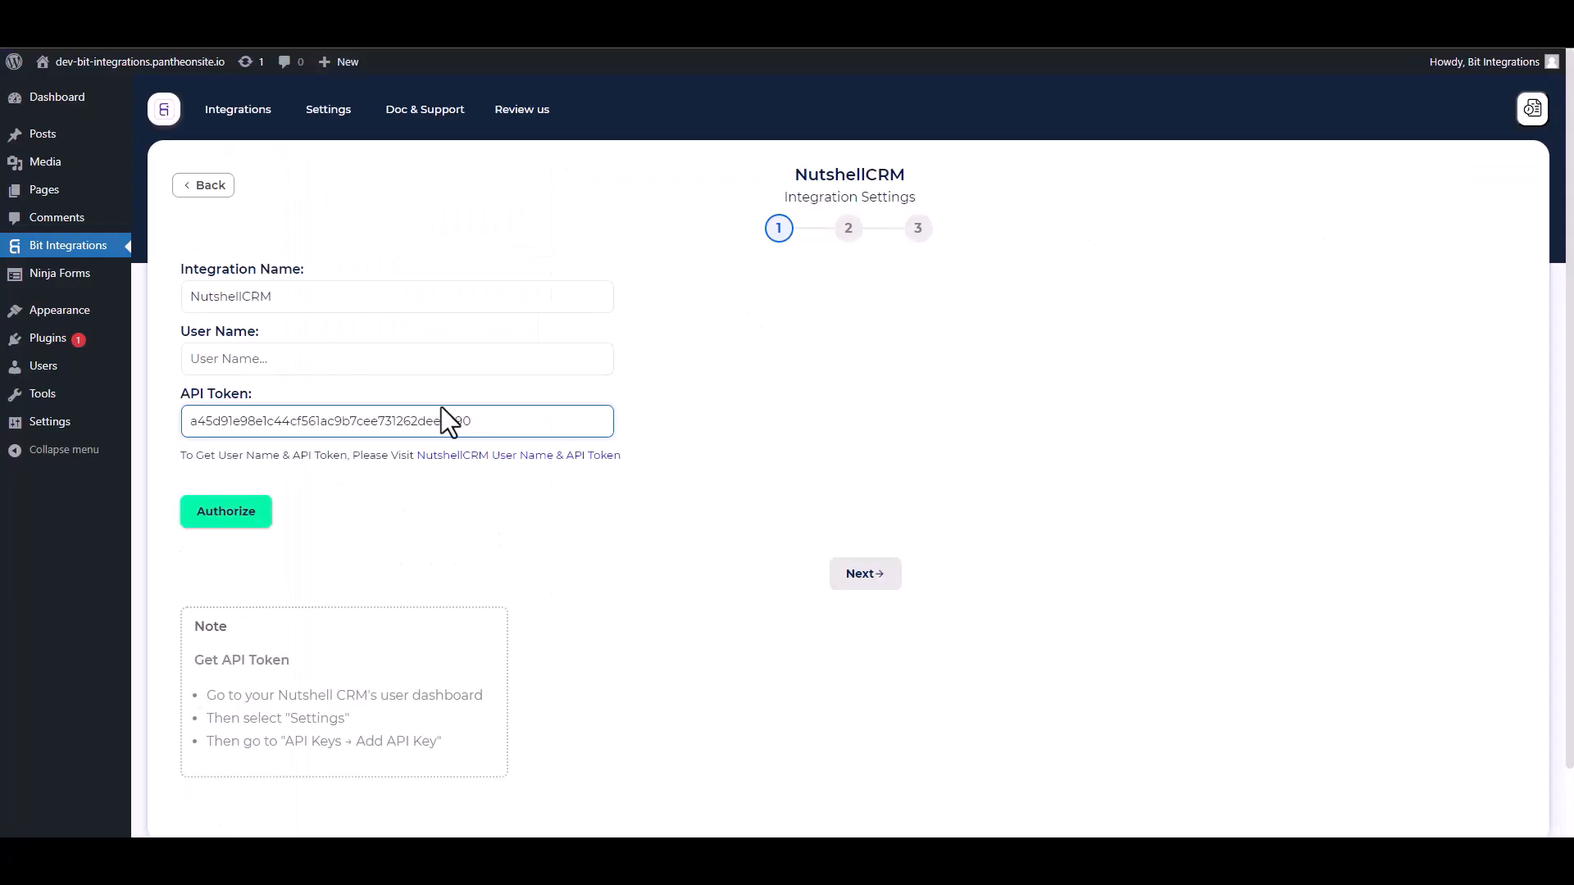
left_click(292, 358)
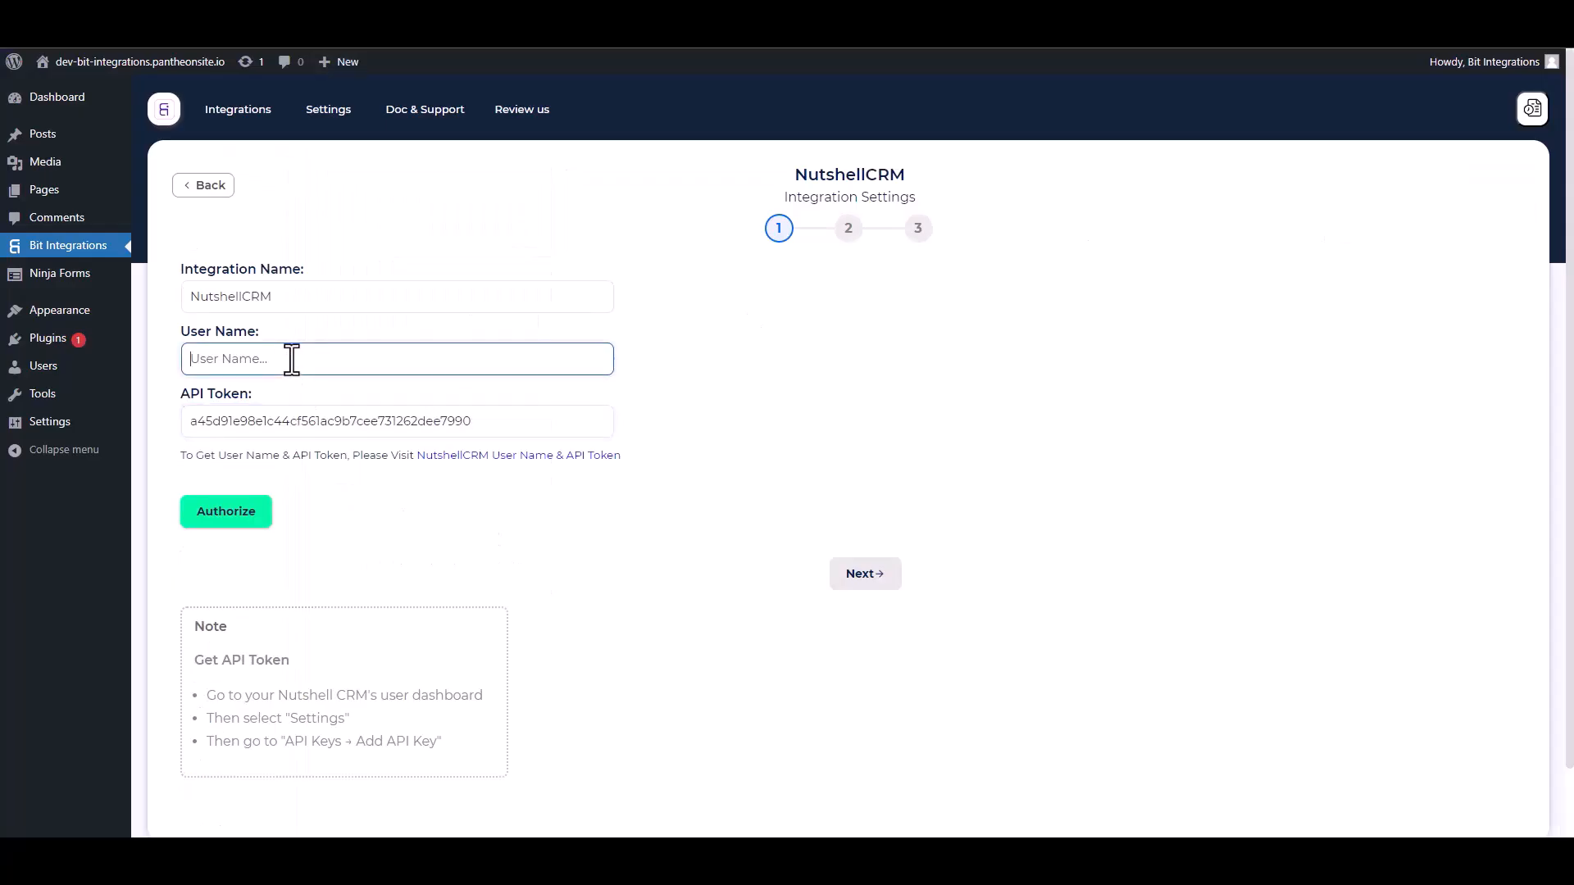
Step: Paste the email as User Name, authorize the NutshellCRM connection, and continue to step 2
key("ctrl+v")
left_click(223, 520)
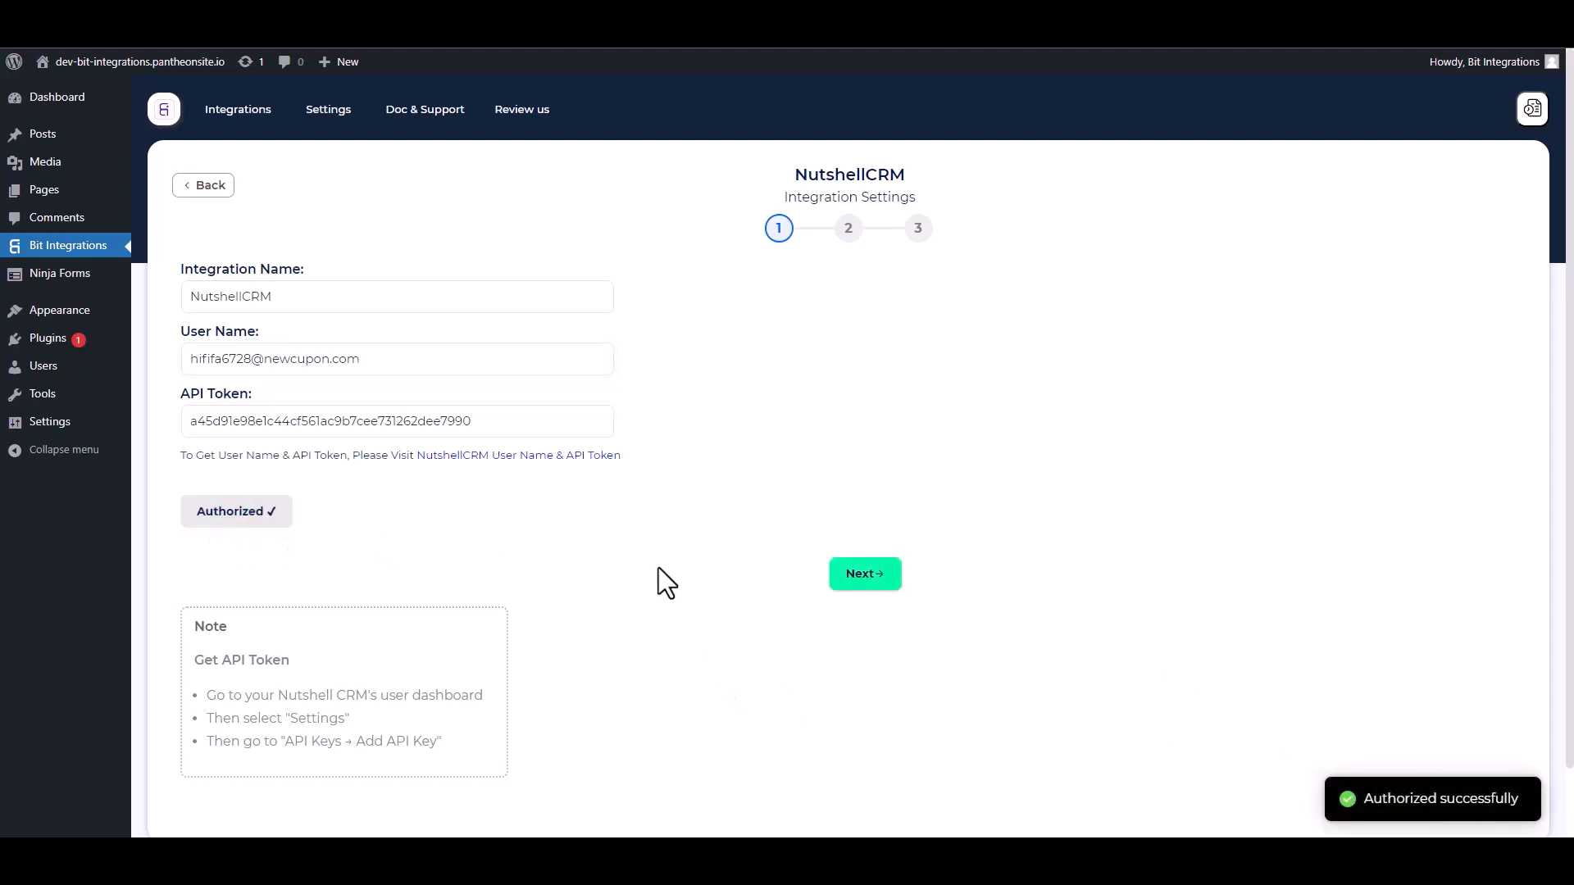
left_click(861, 577)
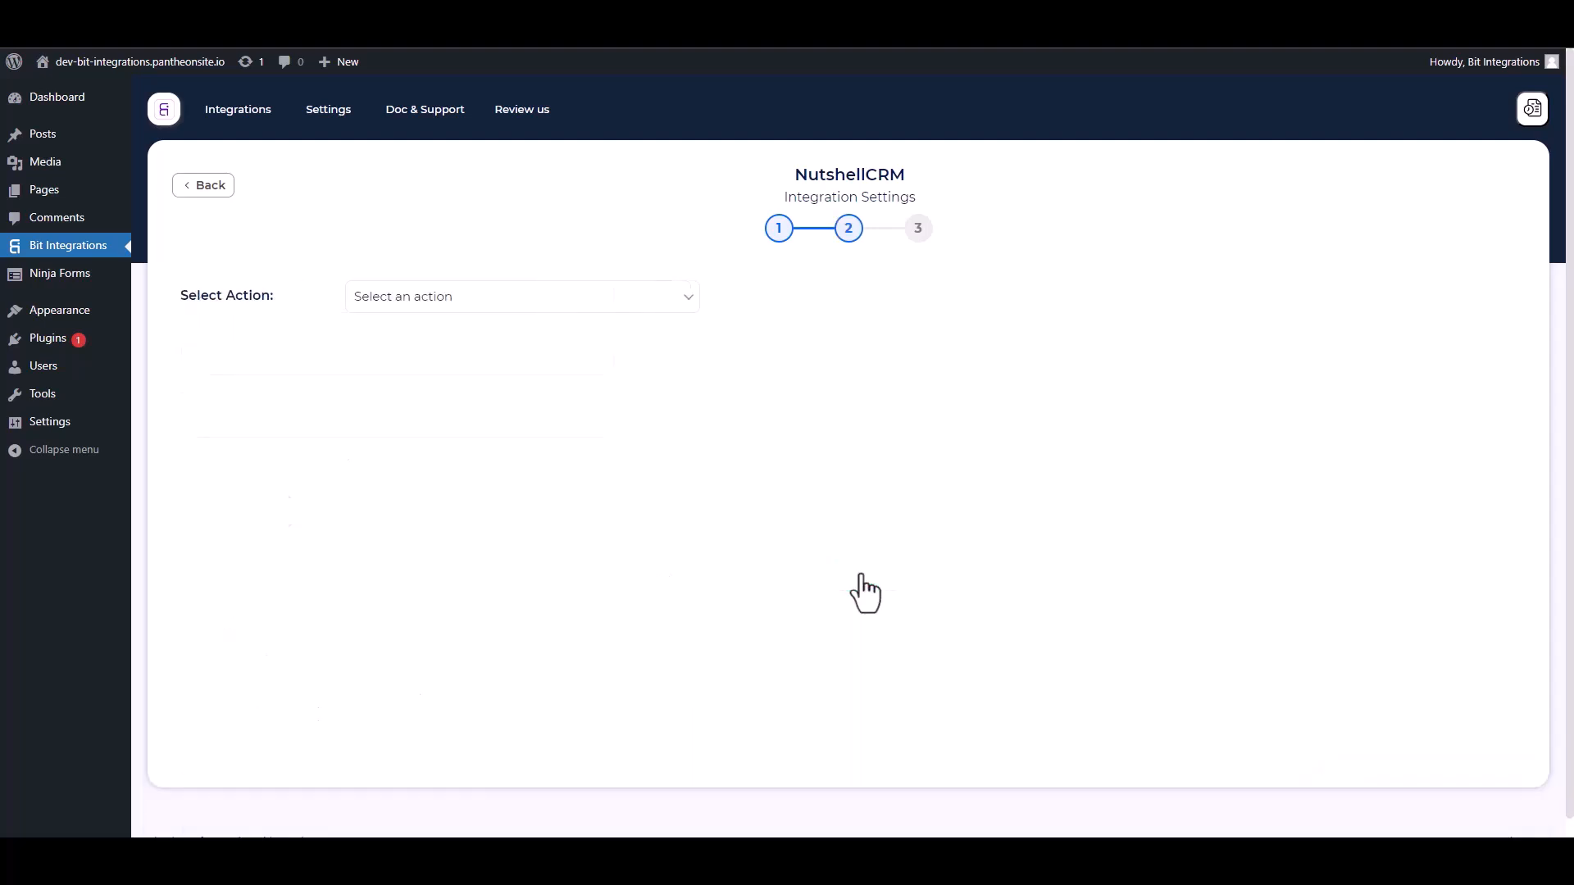
Step: Choose the Create People action and map the First Name and Email form fields
left_click(495, 310)
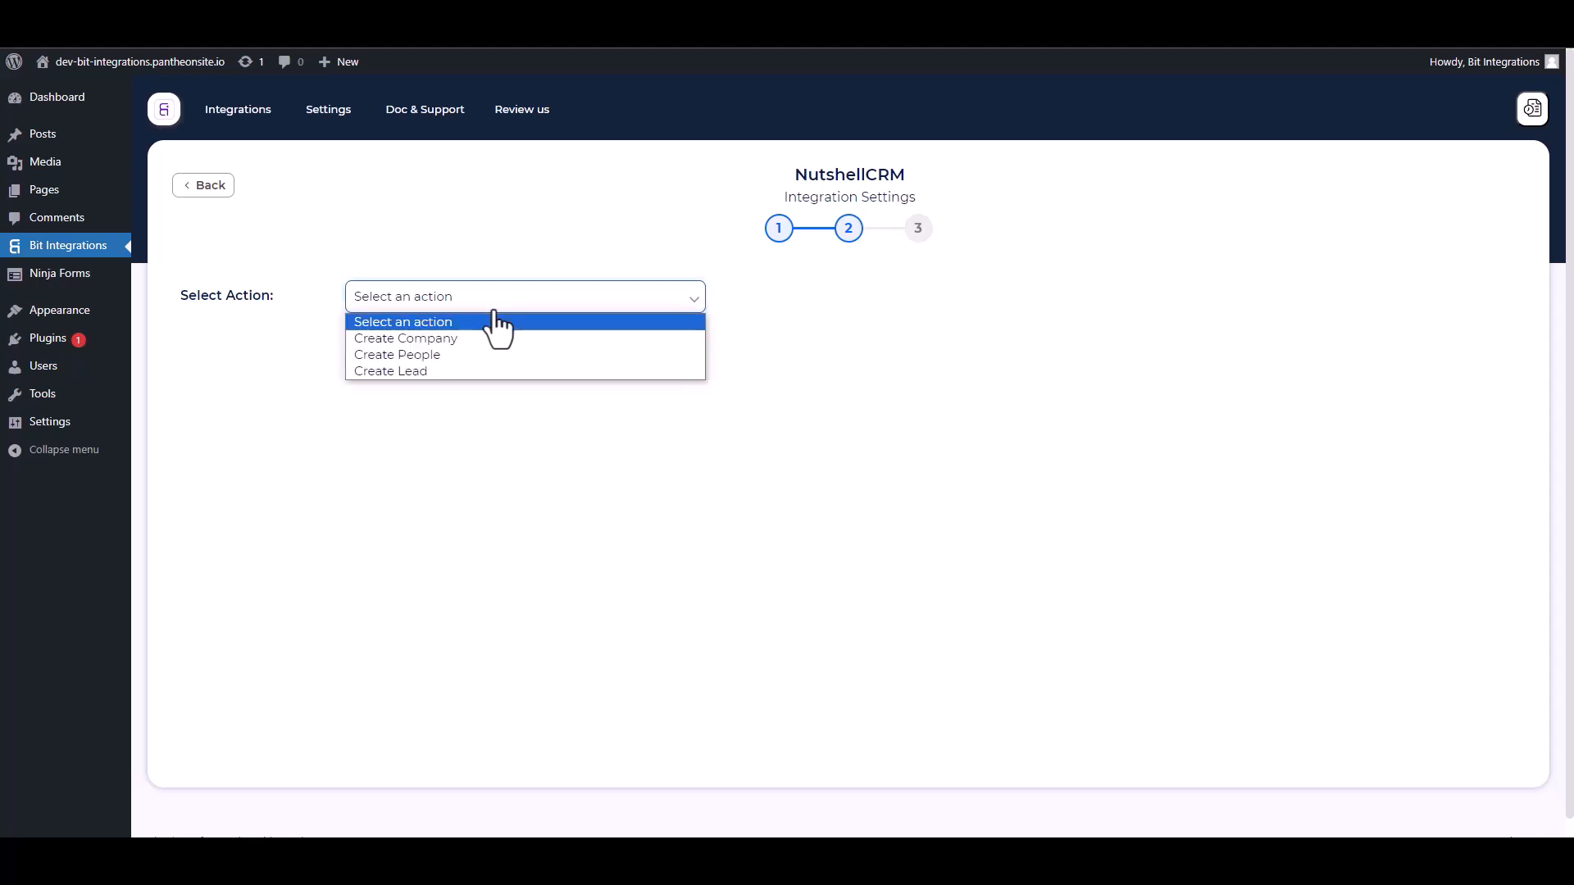
left_click(432, 354)
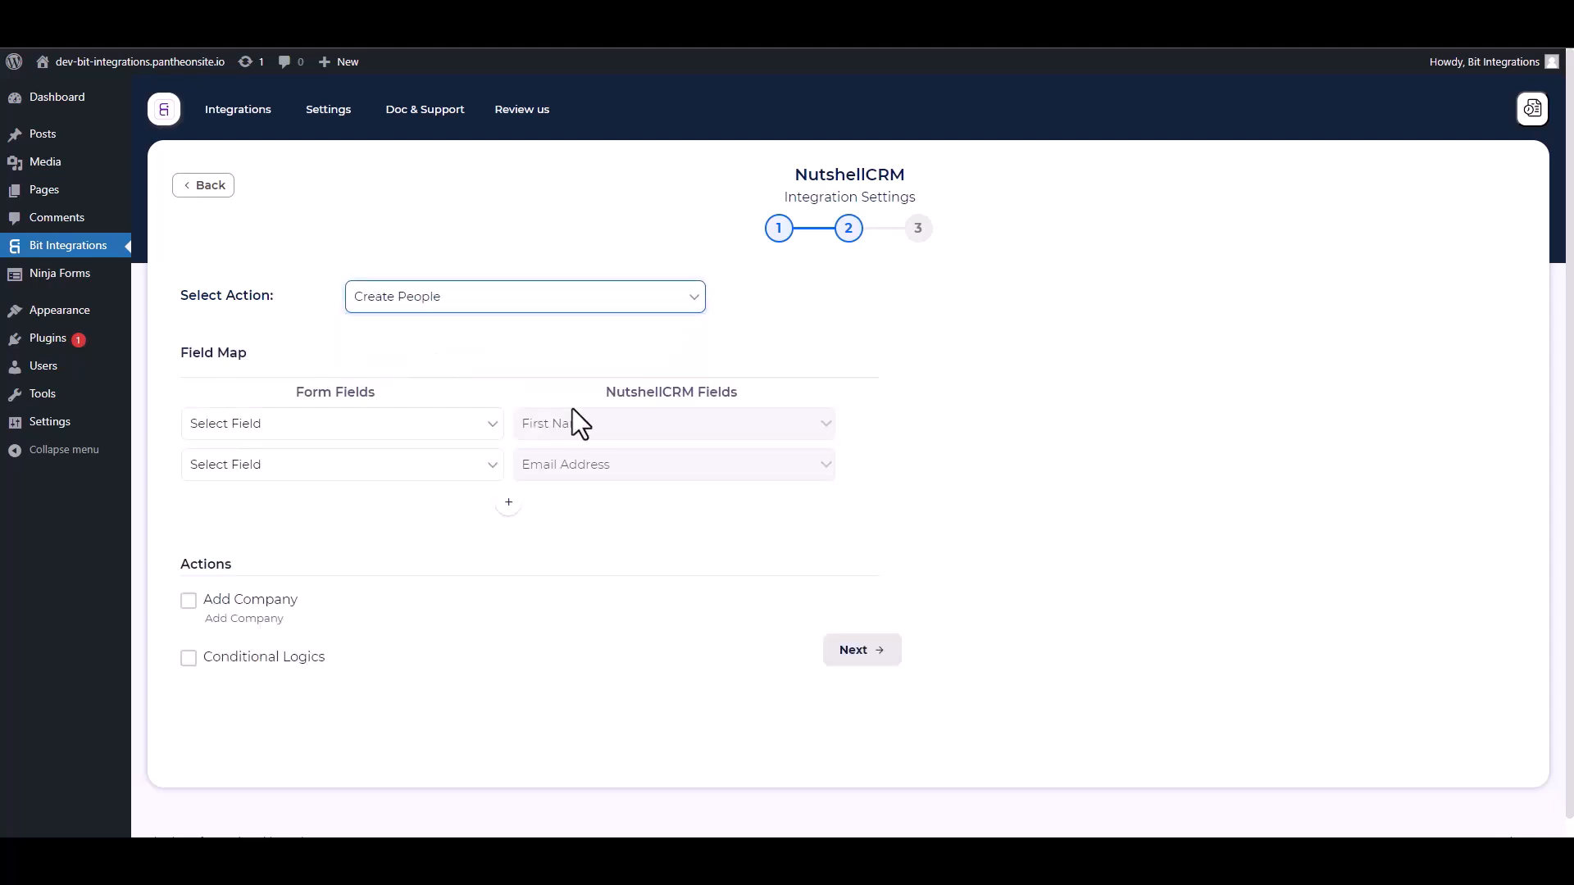
left_click(344, 428)
left_click(272, 485)
left_click(301, 475)
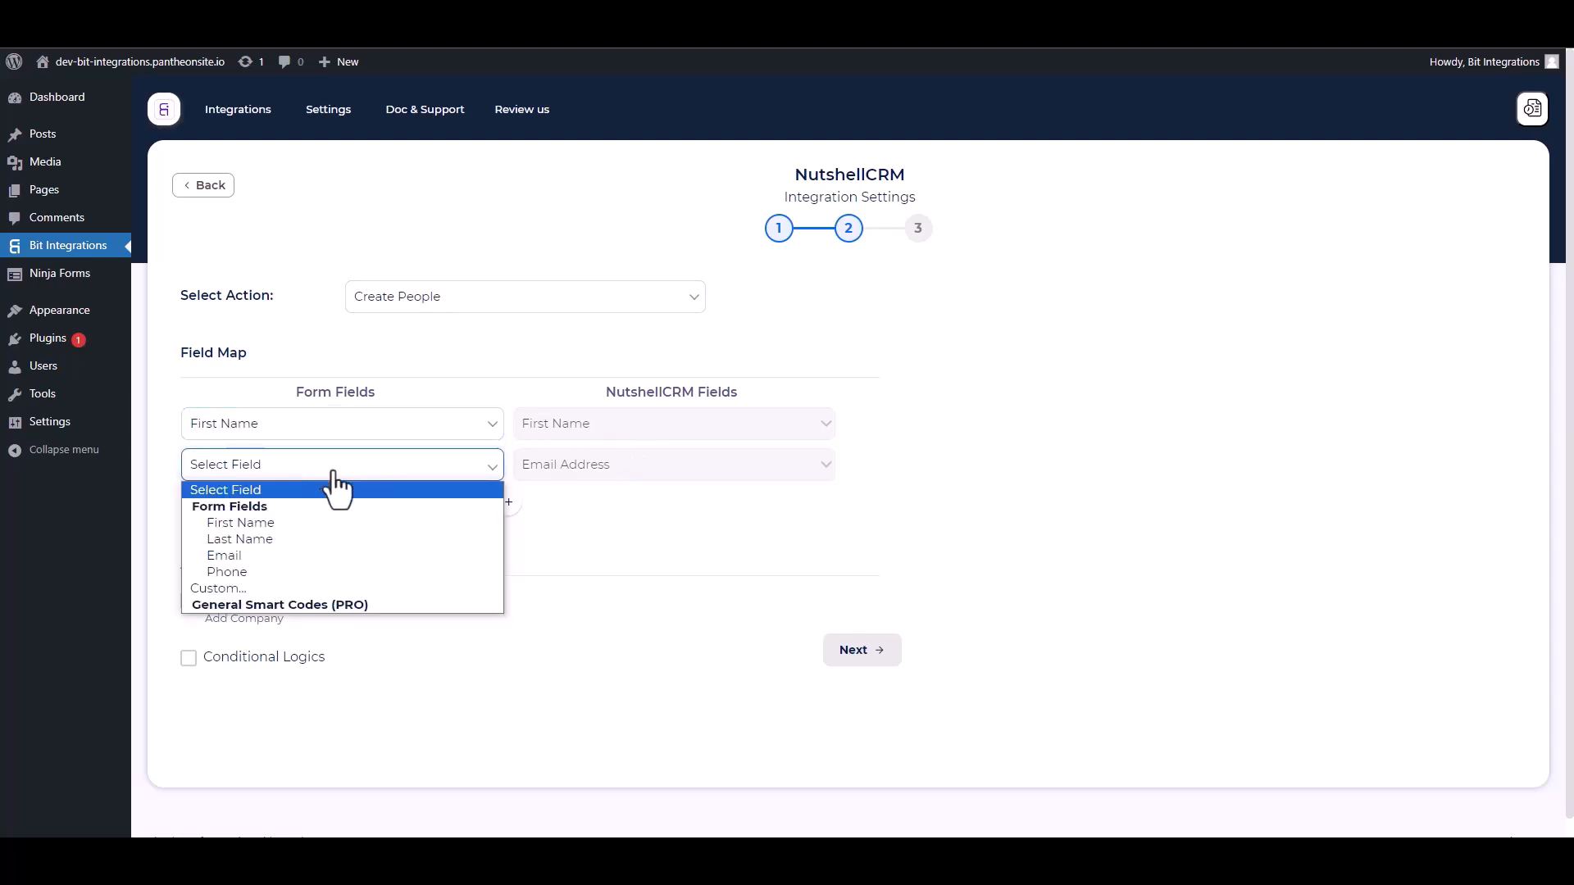
left_click(245, 559)
Step: Add mappings for Last Name and Phone to Nutshell's Last Name and Phone Number
left_click(509, 506)
left_click(566, 507)
left_click(541, 548)
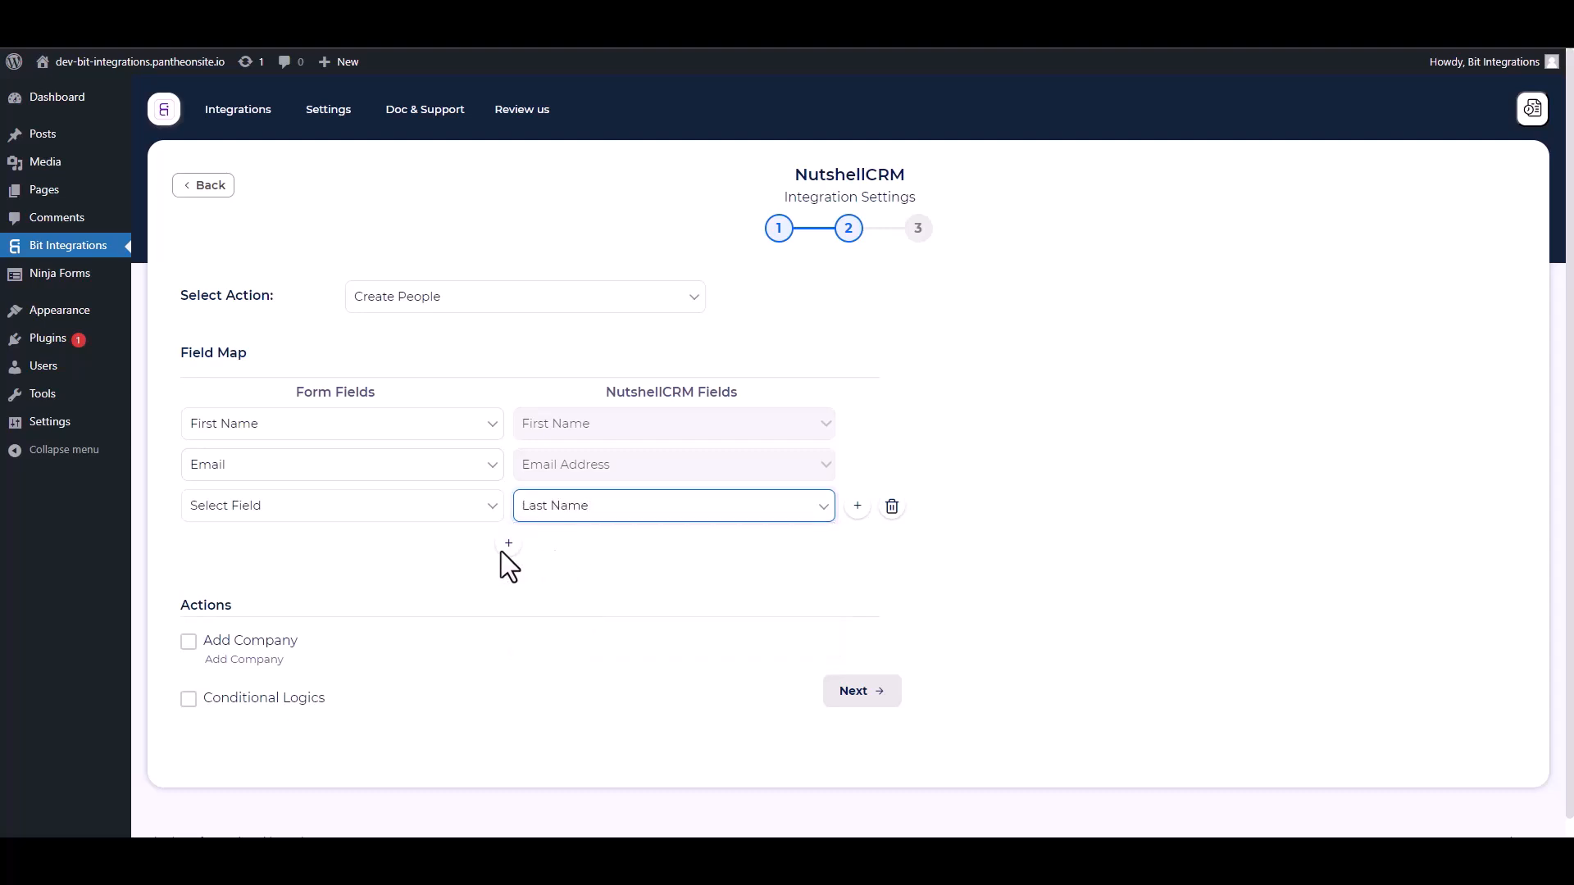
left_click(426, 506)
left_click(243, 580)
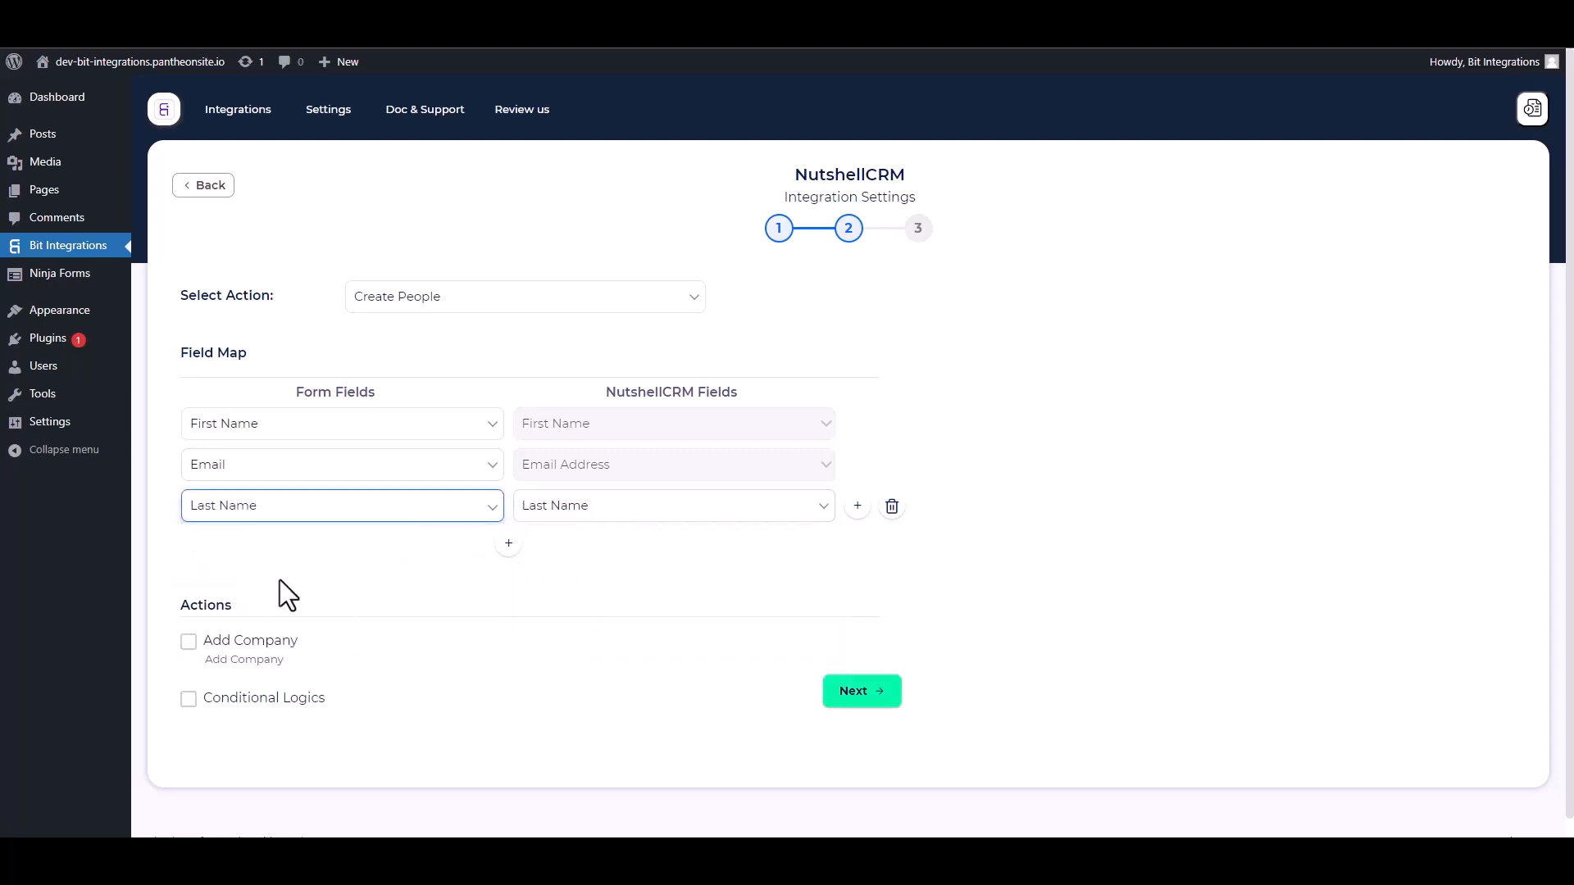
left_click(509, 544)
left_click(566, 547)
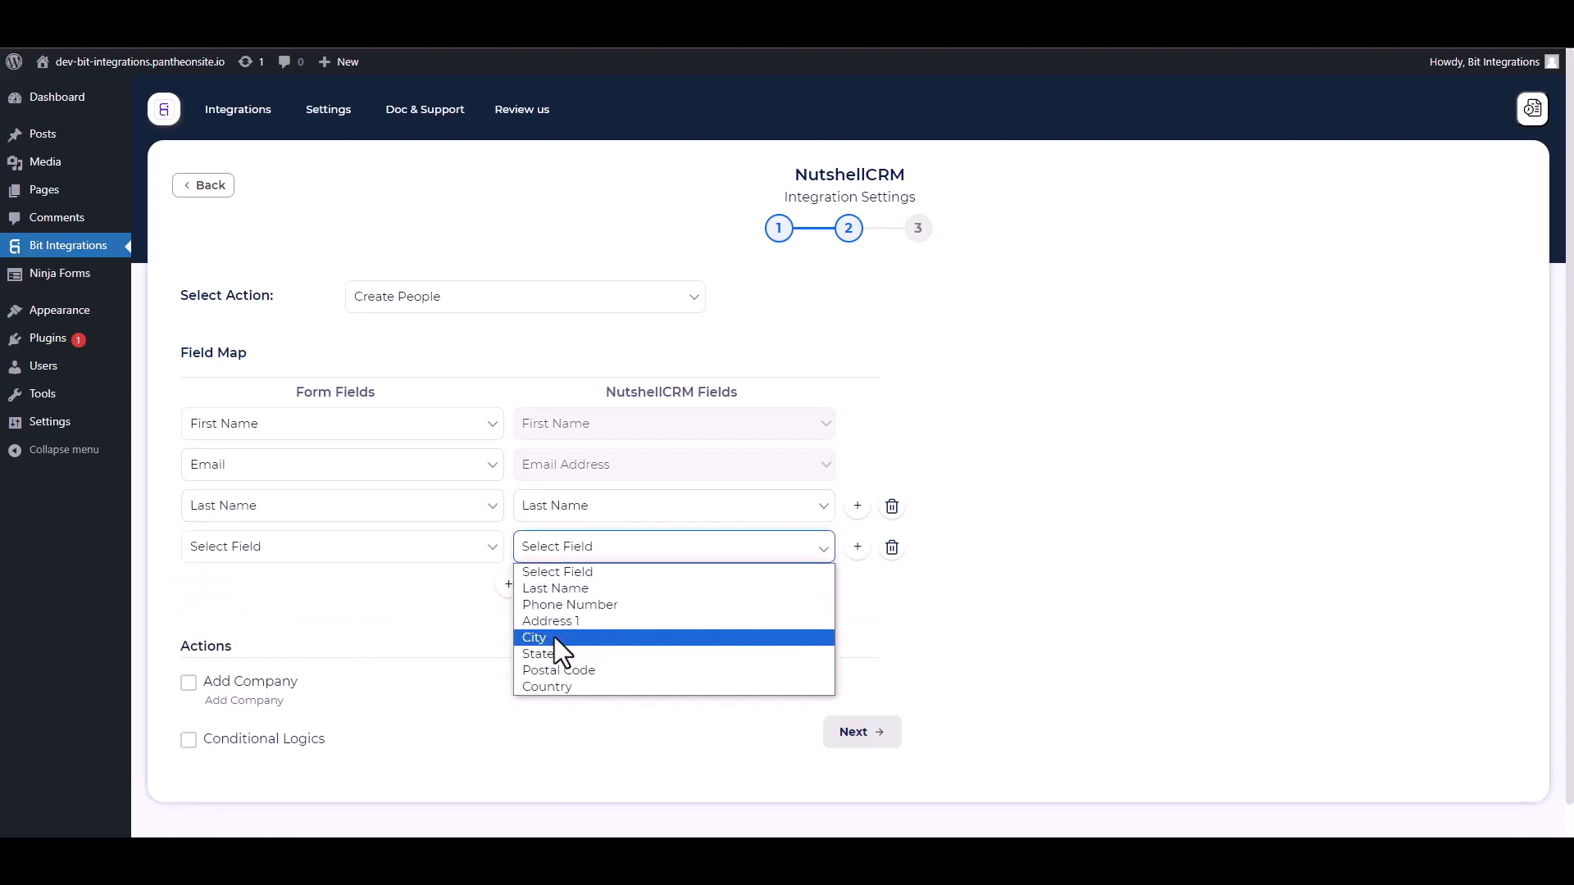
left_click(557, 606)
left_click(309, 549)
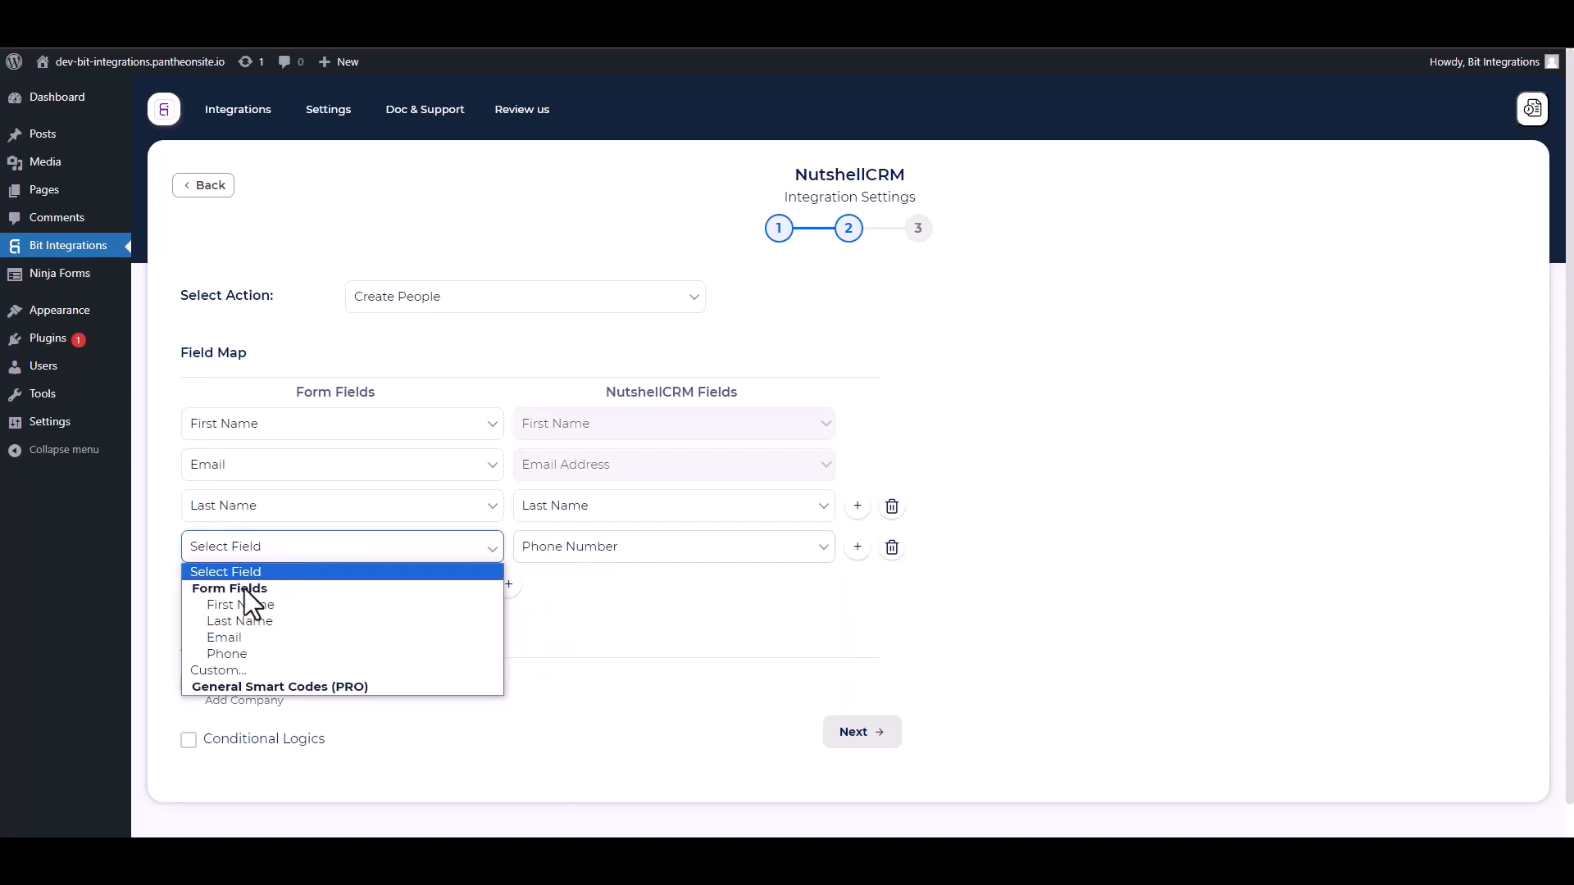
left_click(242, 648)
Step: Leave conditional logic off, then finish and save the integration
scroll(295, 638, "down", 1)
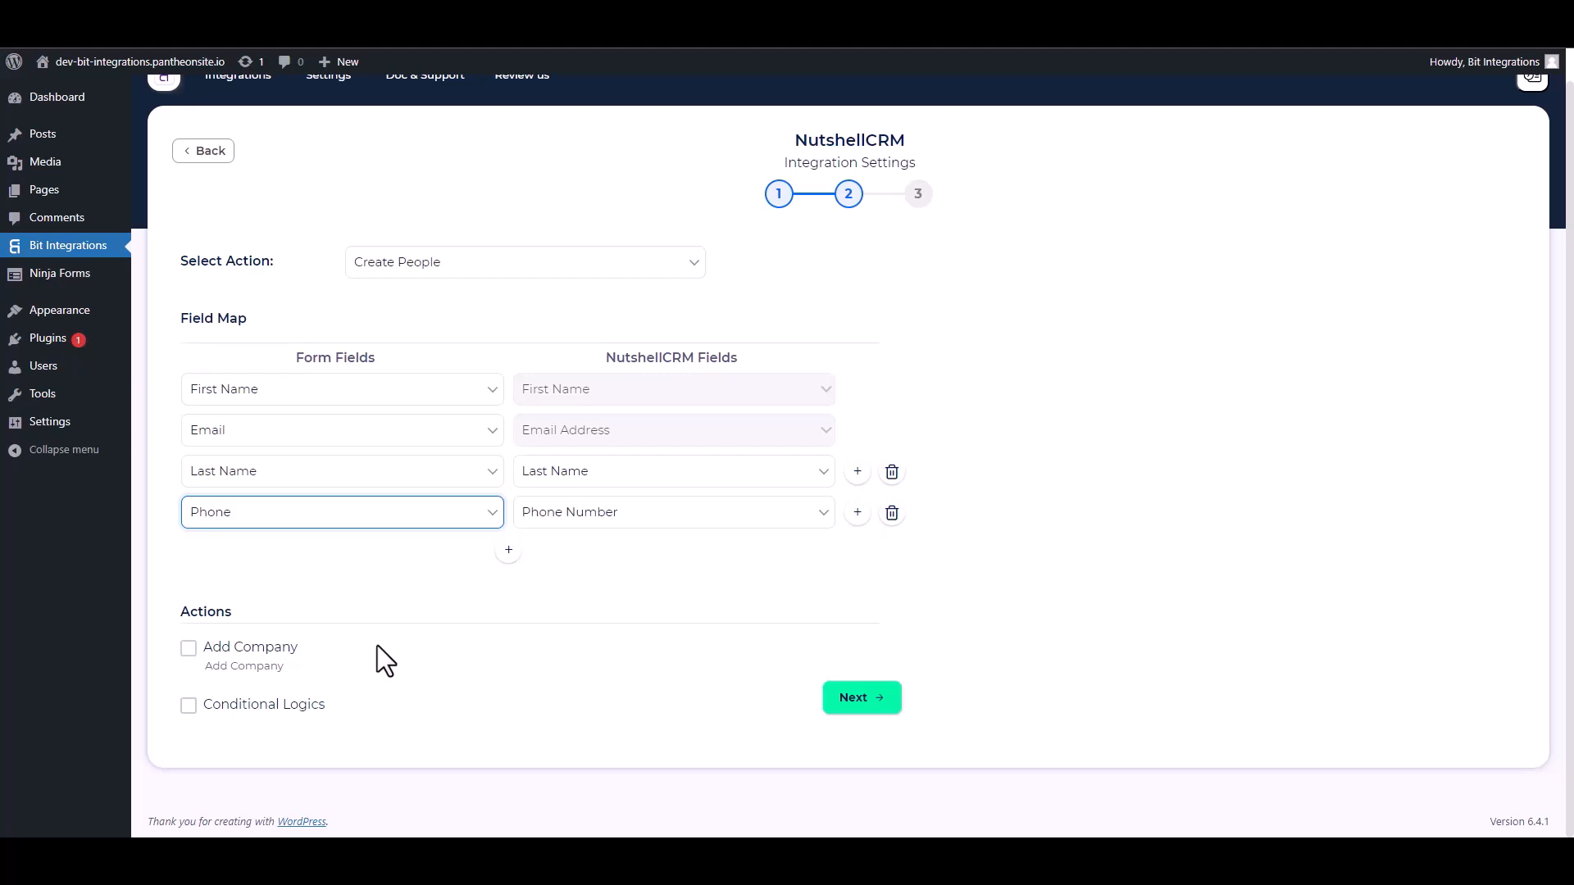
left_click(188, 708)
scroll(361, 691, "down", 2)
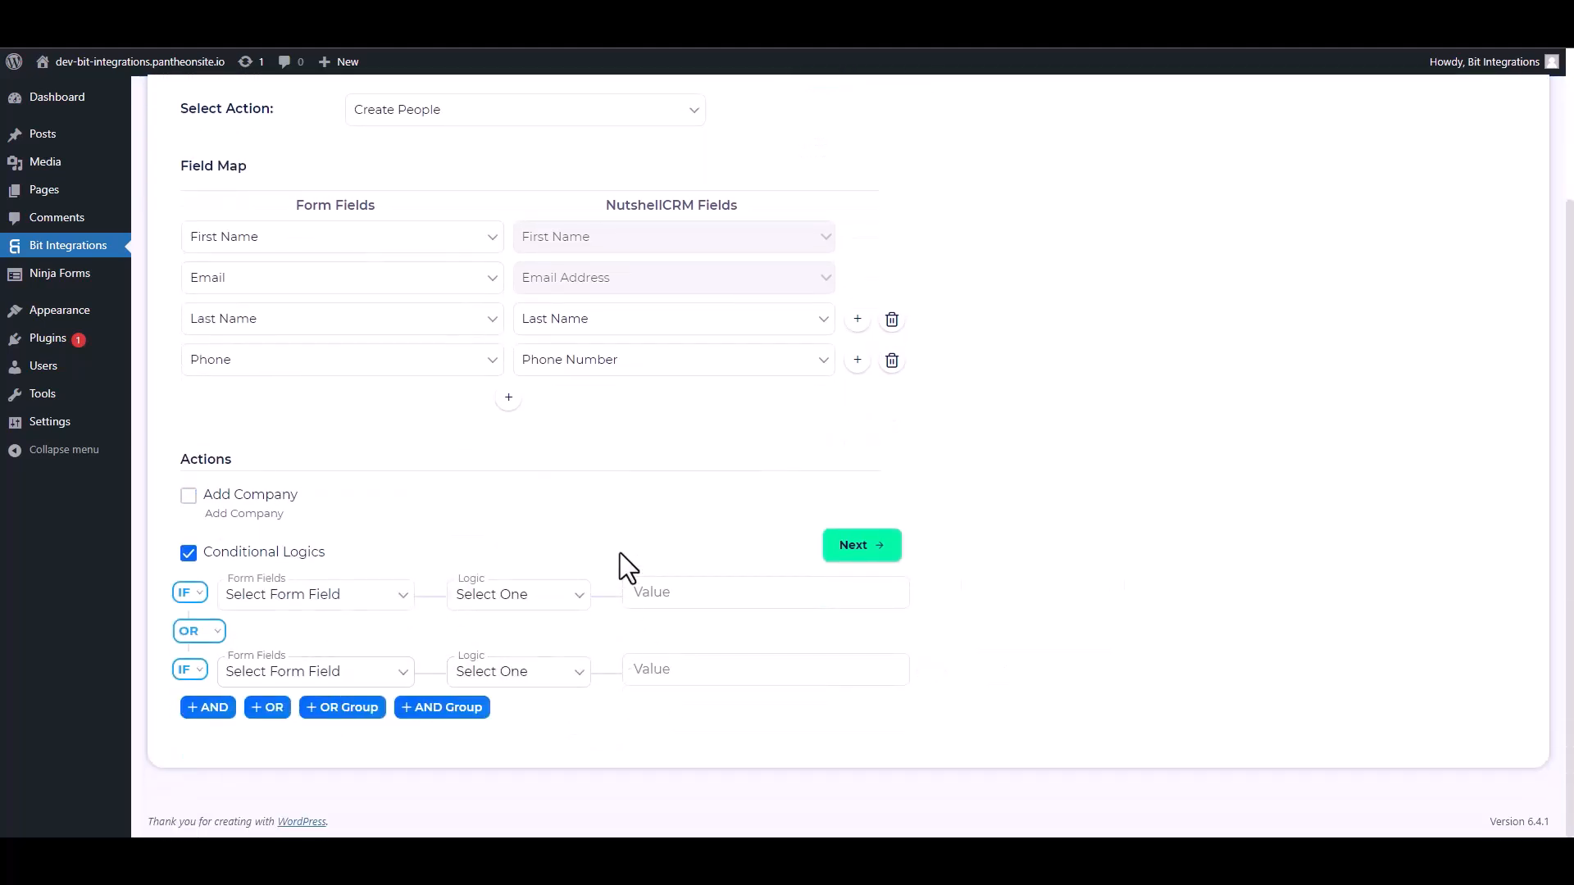
left_click(188, 553)
left_click(846, 697)
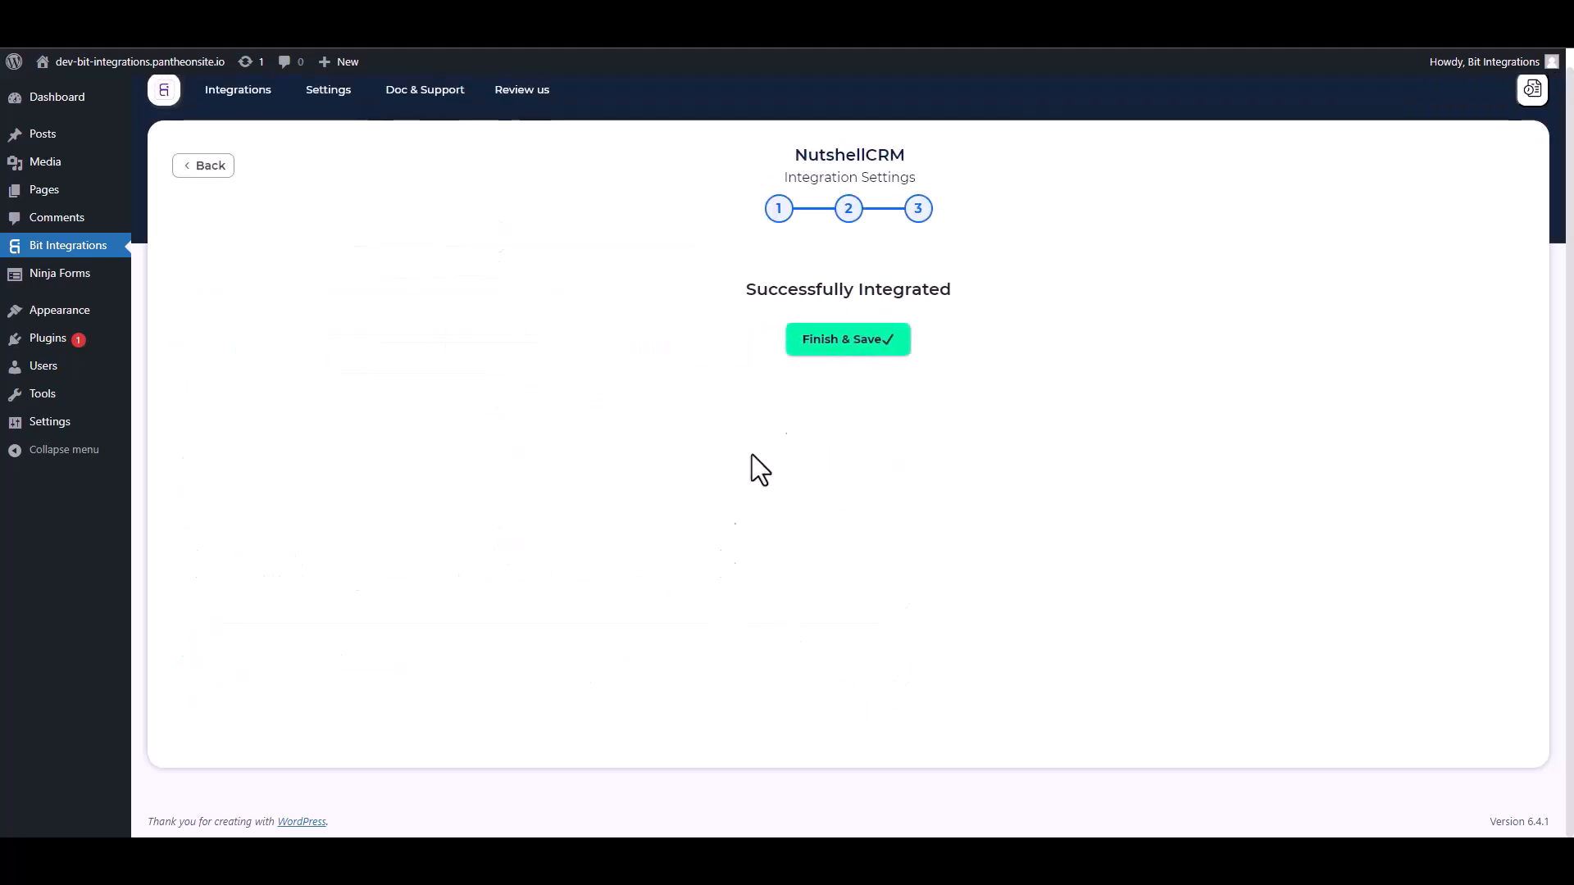
left_click(828, 349)
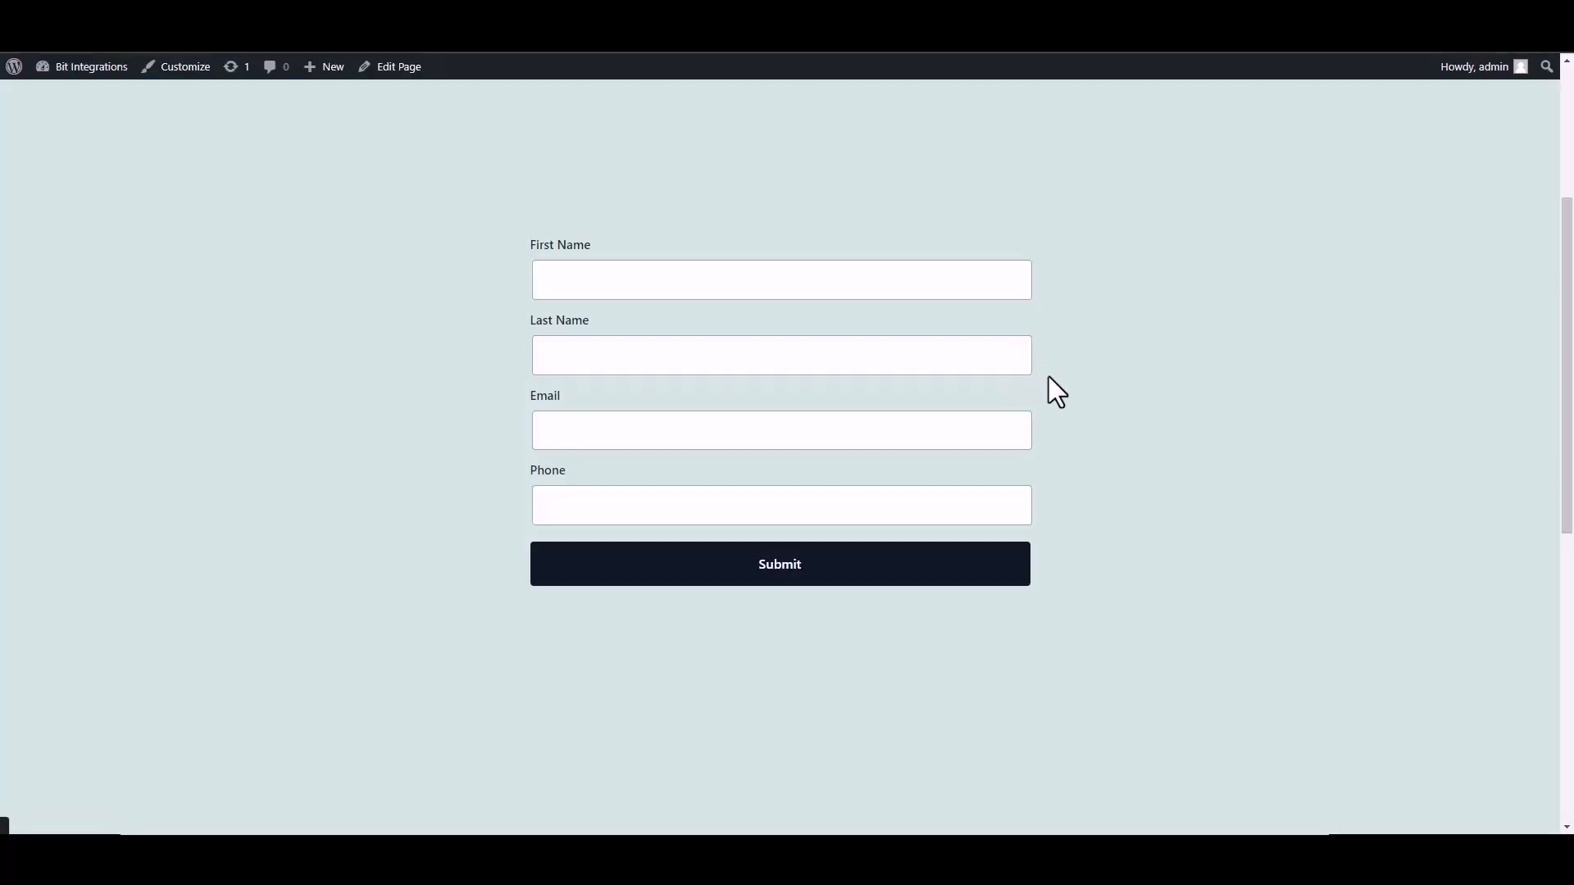
Step: Submit the front-end form with first name Bit, last name Integrations, an e-mail and phone number
left_click(700, 279)
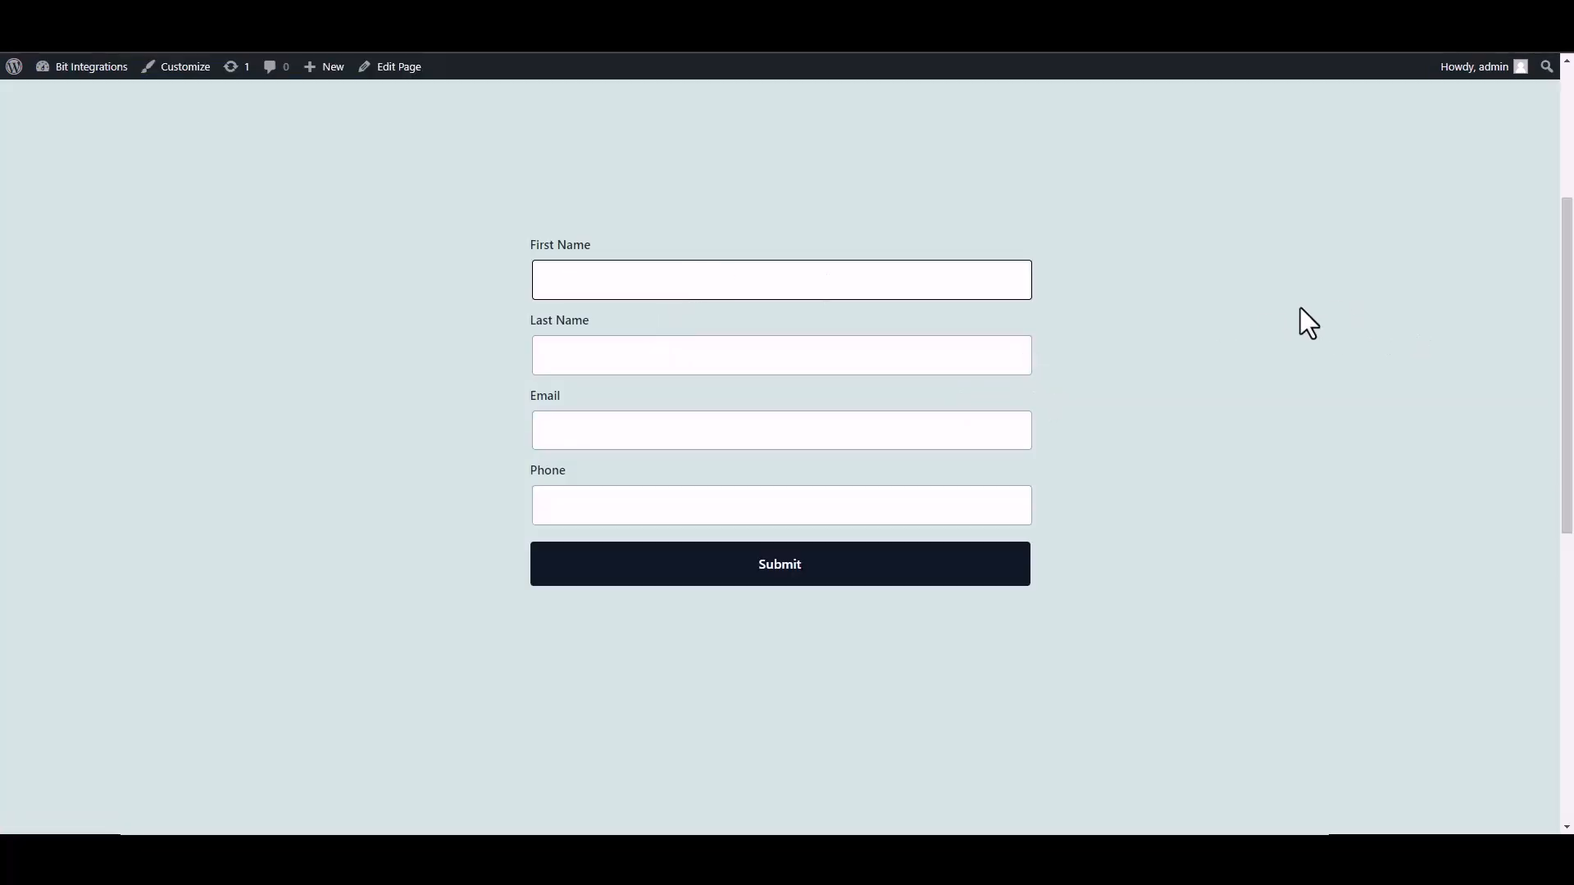
type("Bit")
left_click(976, 358)
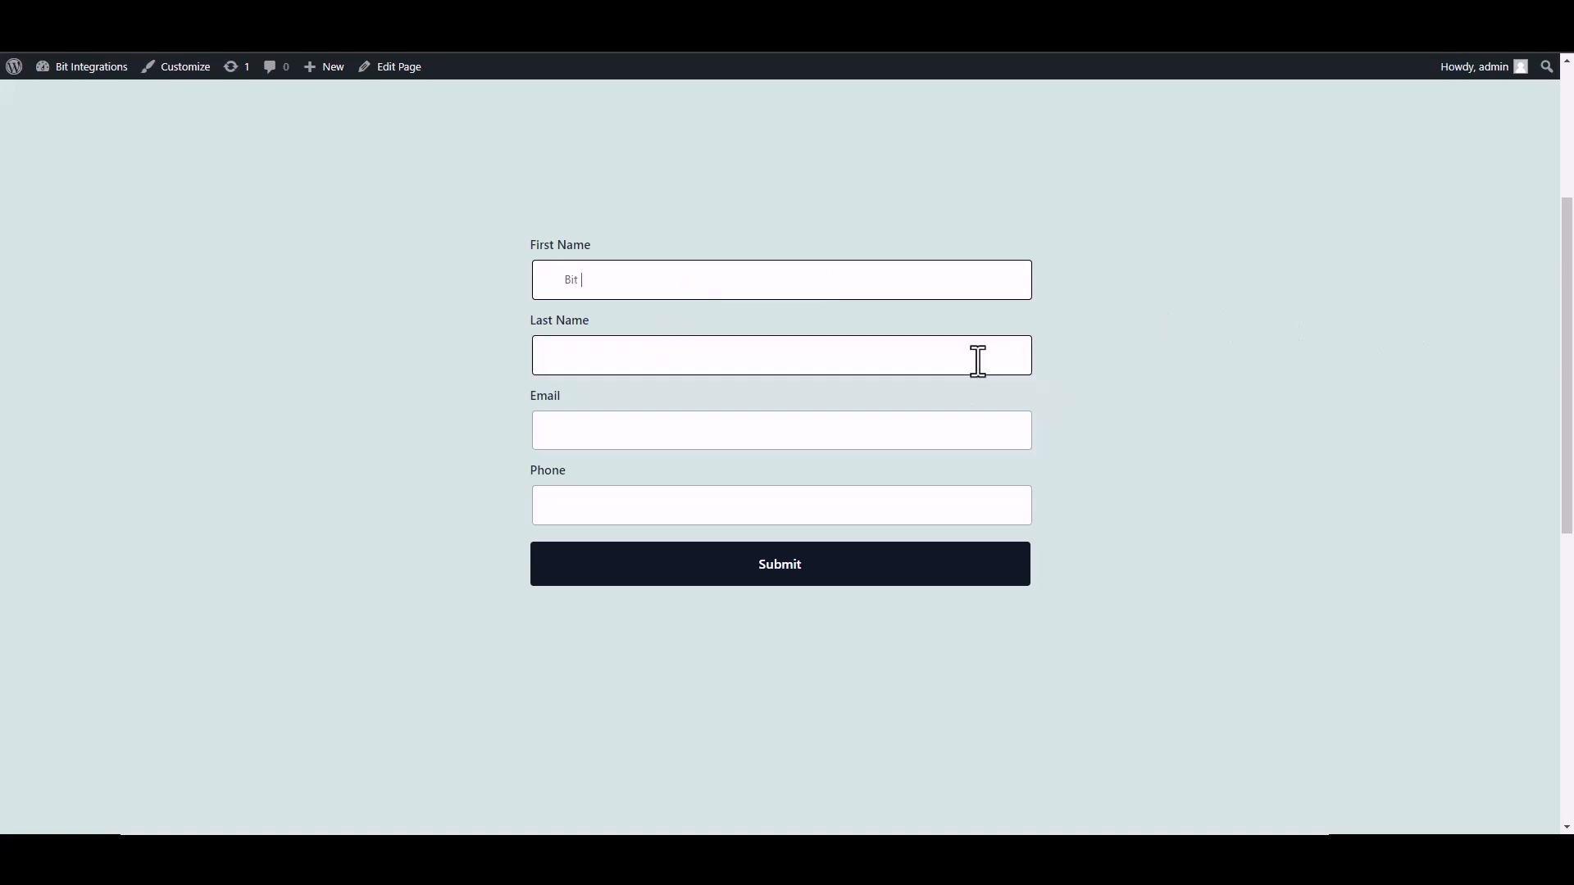
type("Int")
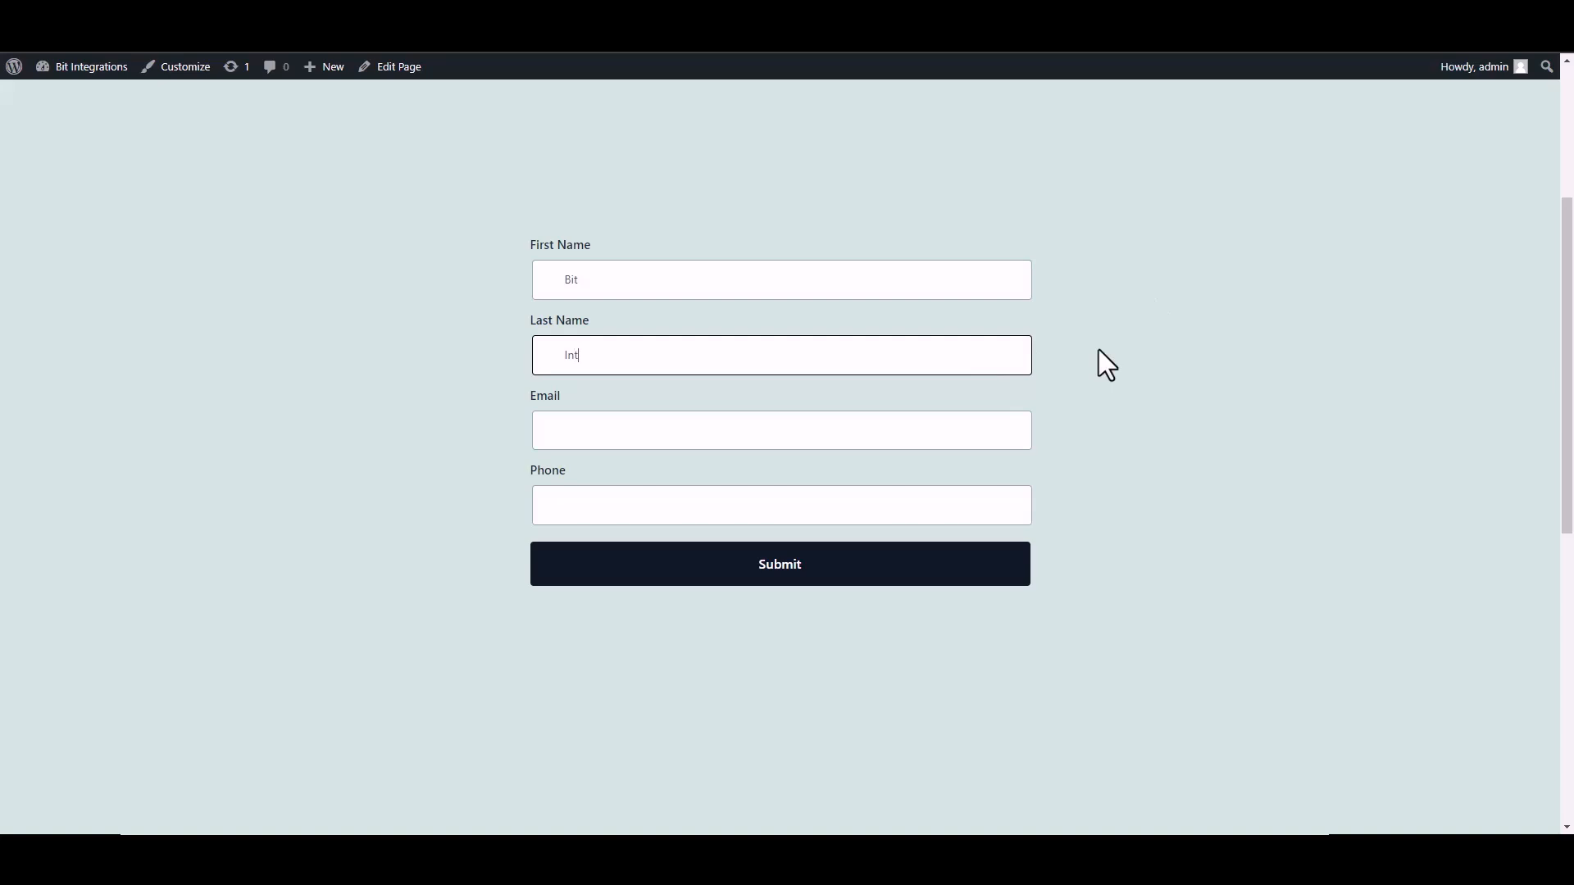
type("egrations")
left_click(941, 423)
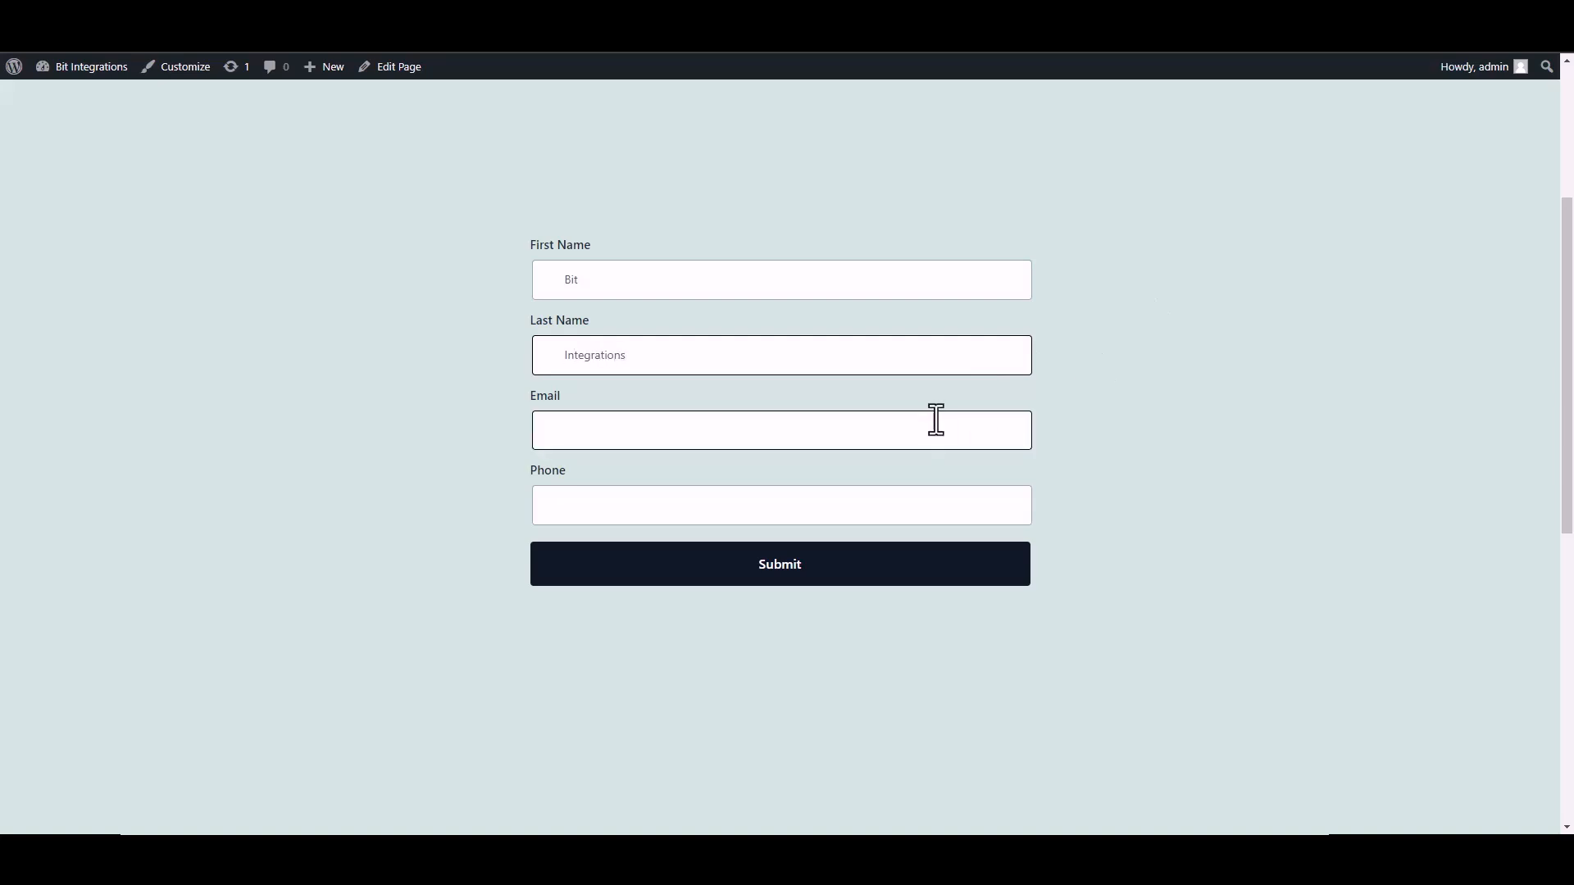
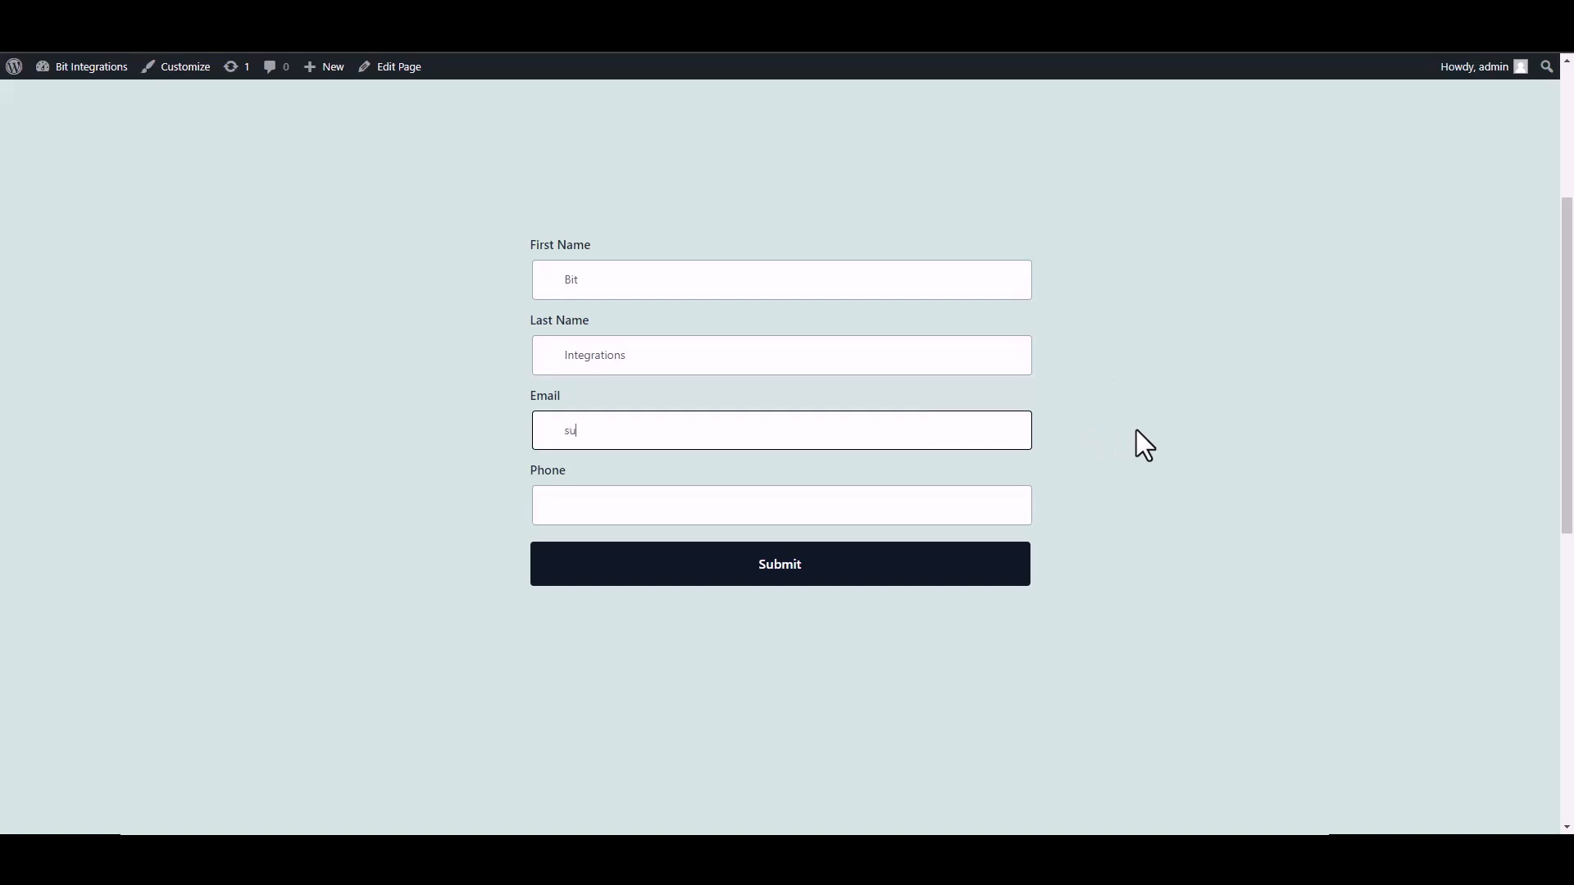
left_click(989, 504)
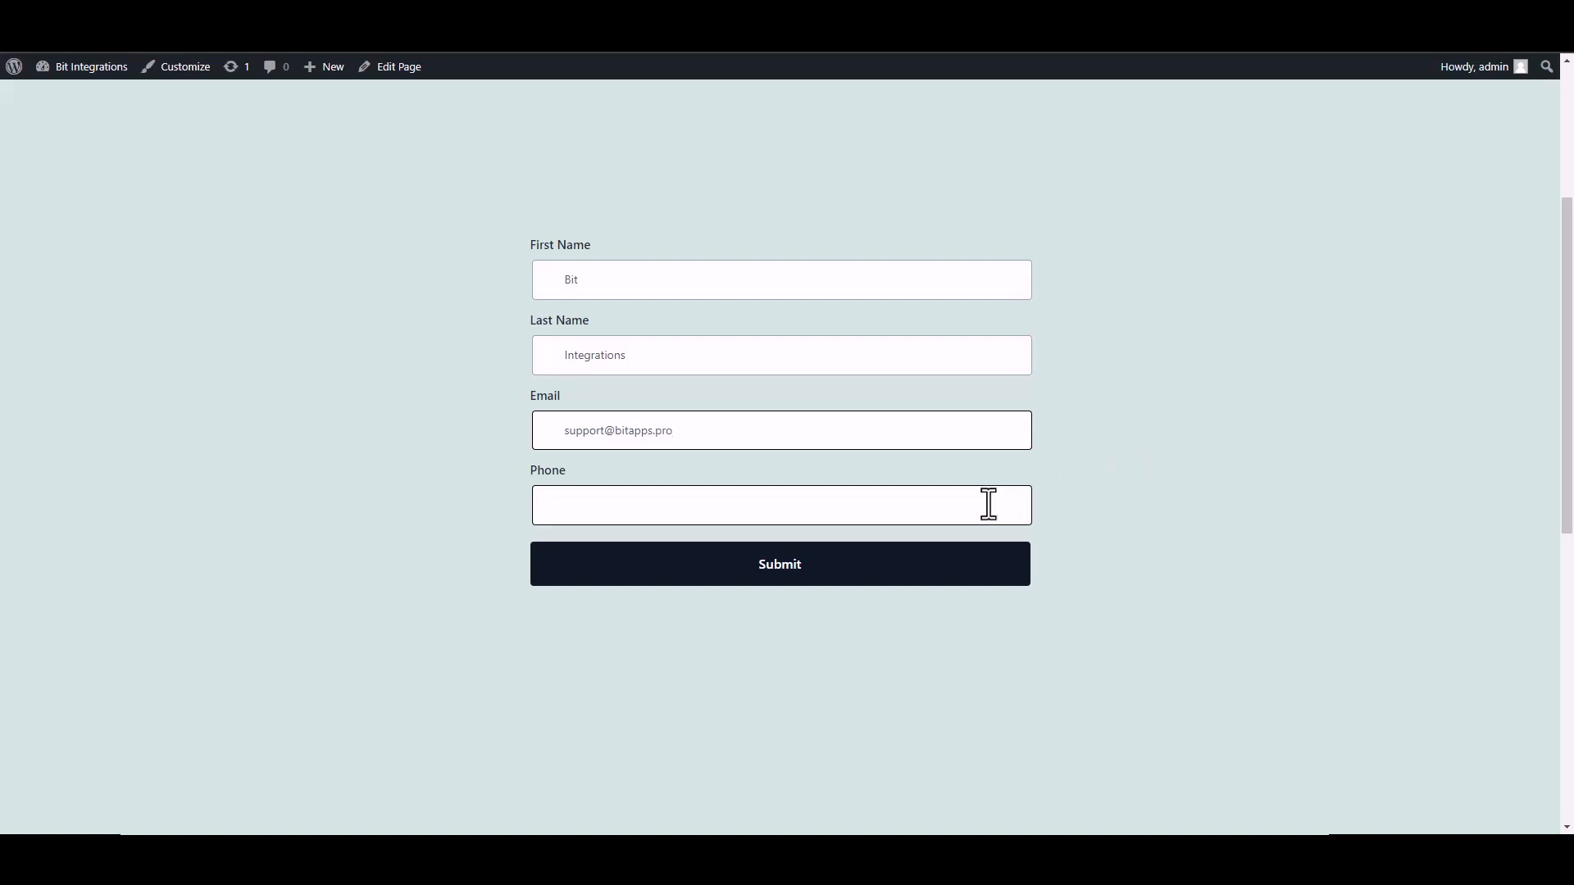
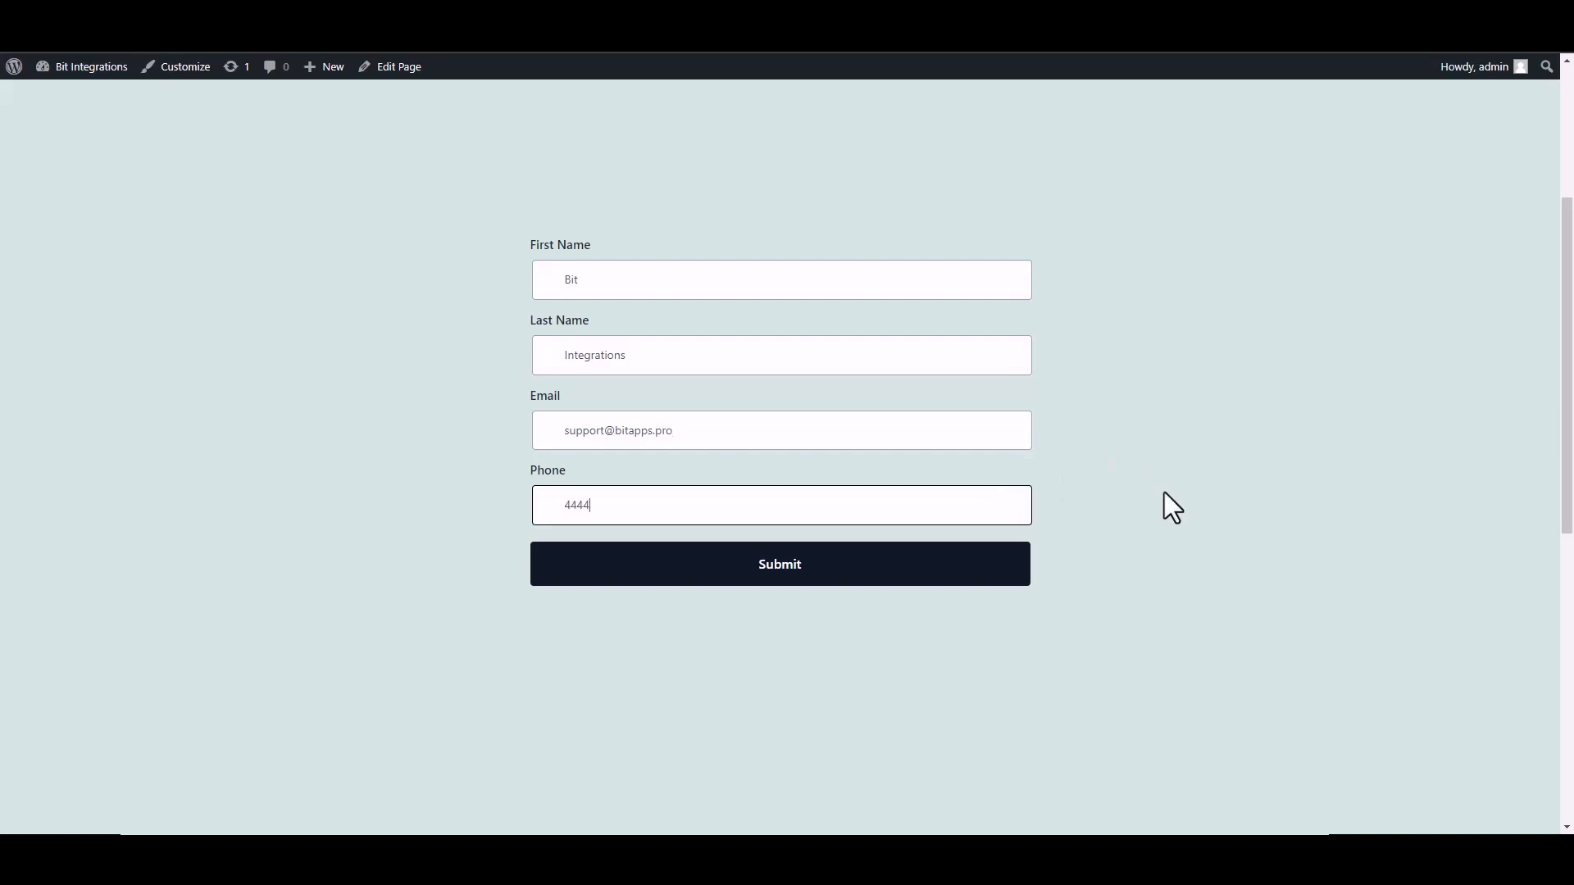
left_click(994, 578)
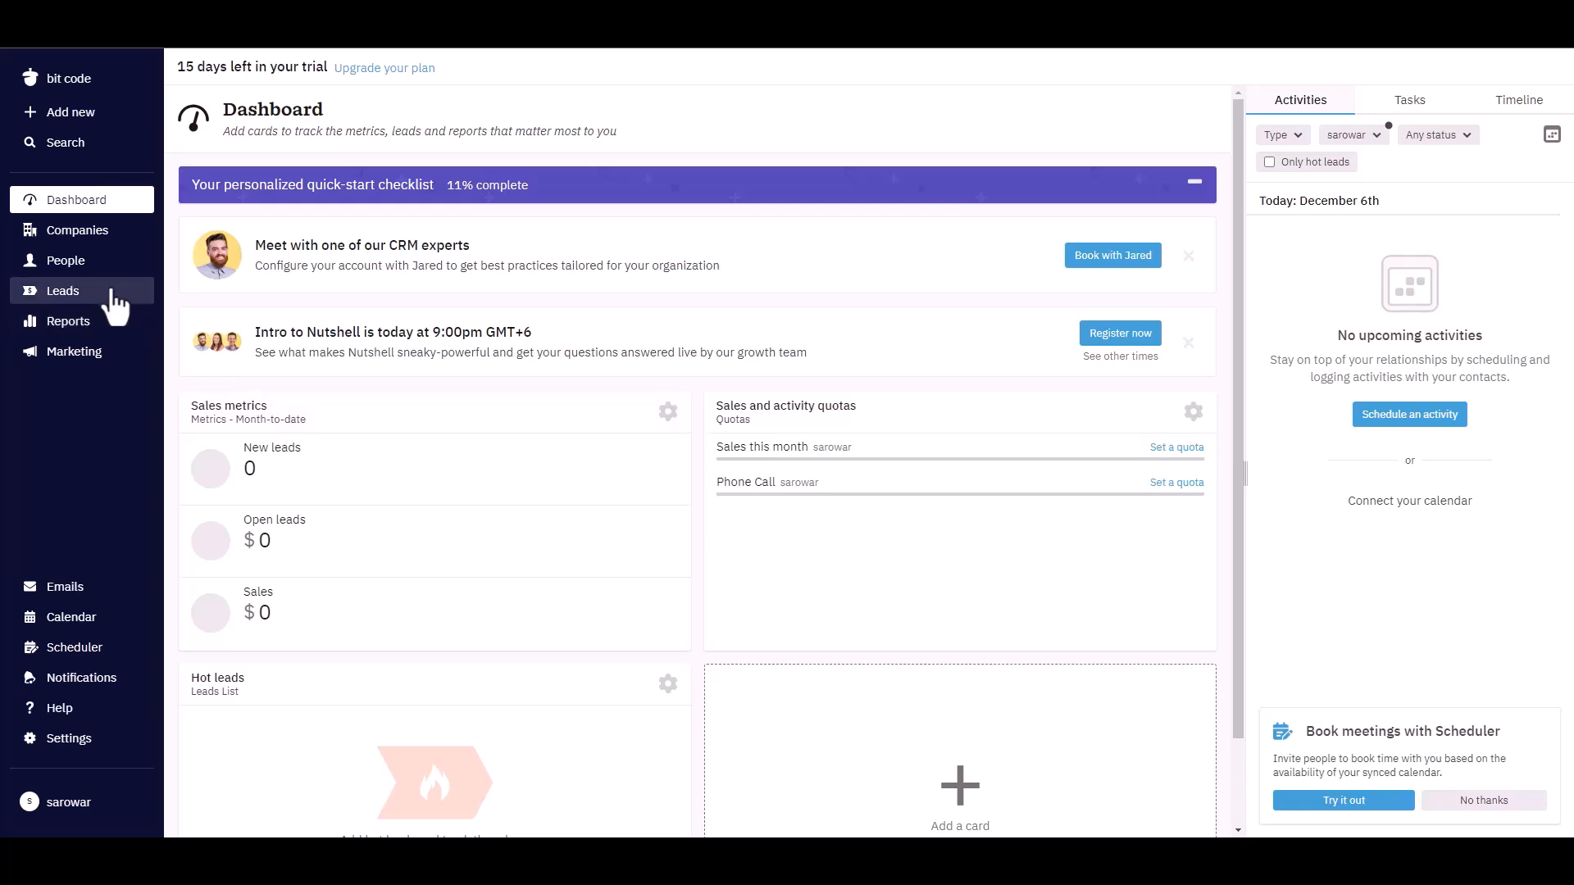
Step: Open the People list in the Nutshell sidebar to find the new contact
left_click(64, 264)
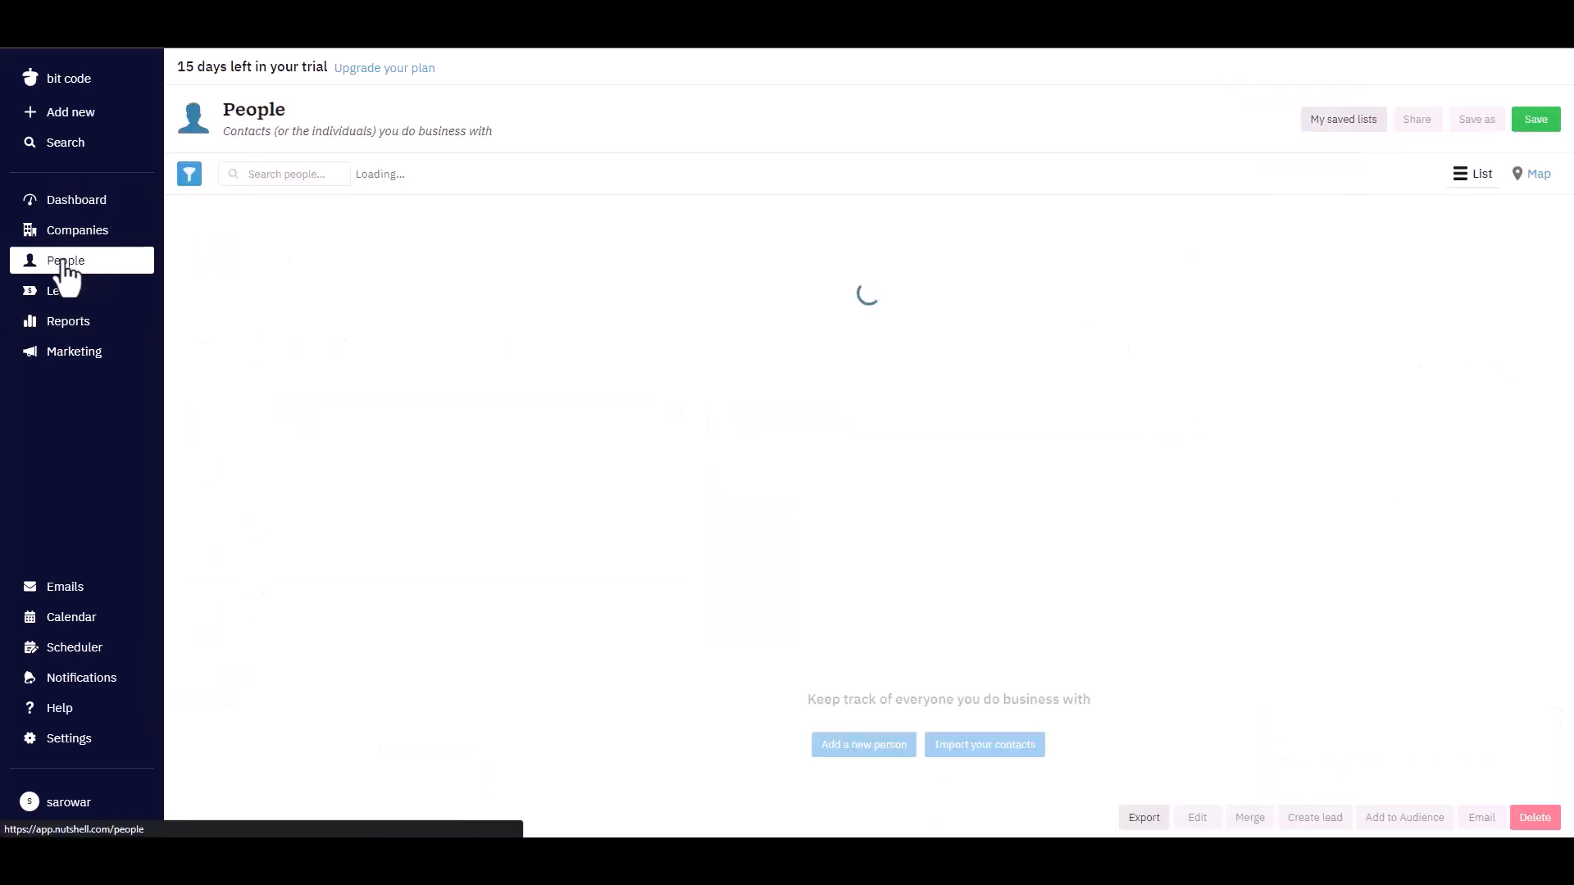